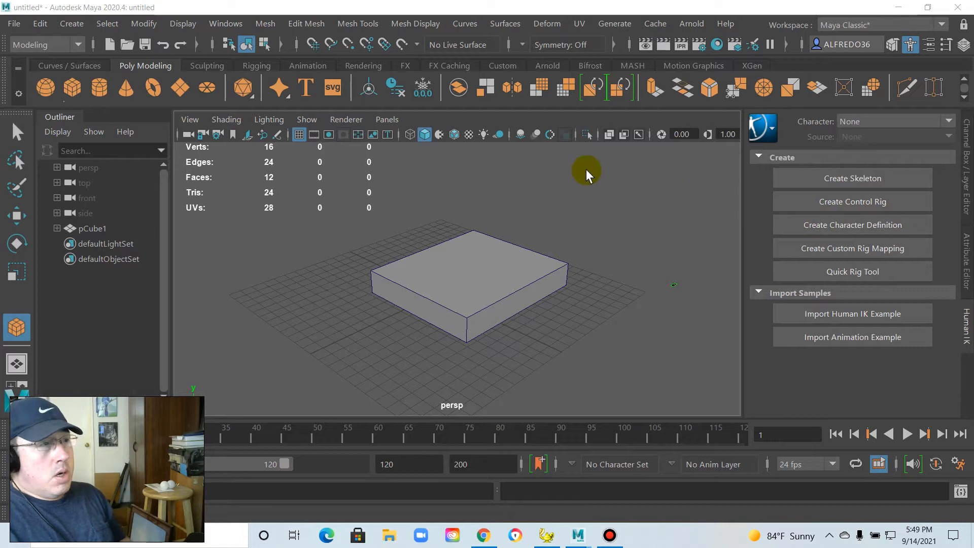
Delete the existing large polygon box from the middle of the grid
left_click(365, 25)
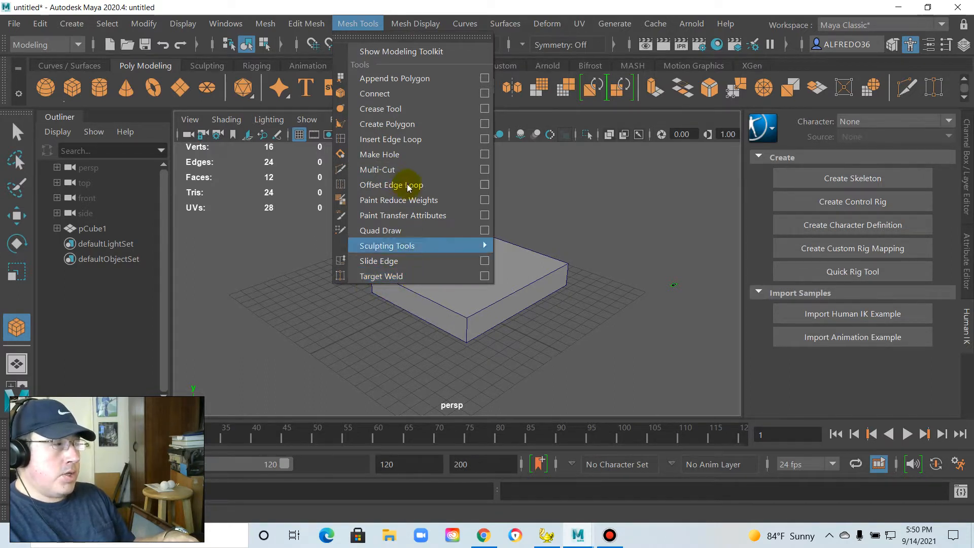
left_click(289, 277)
left_click(409, 291)
key("Delete")
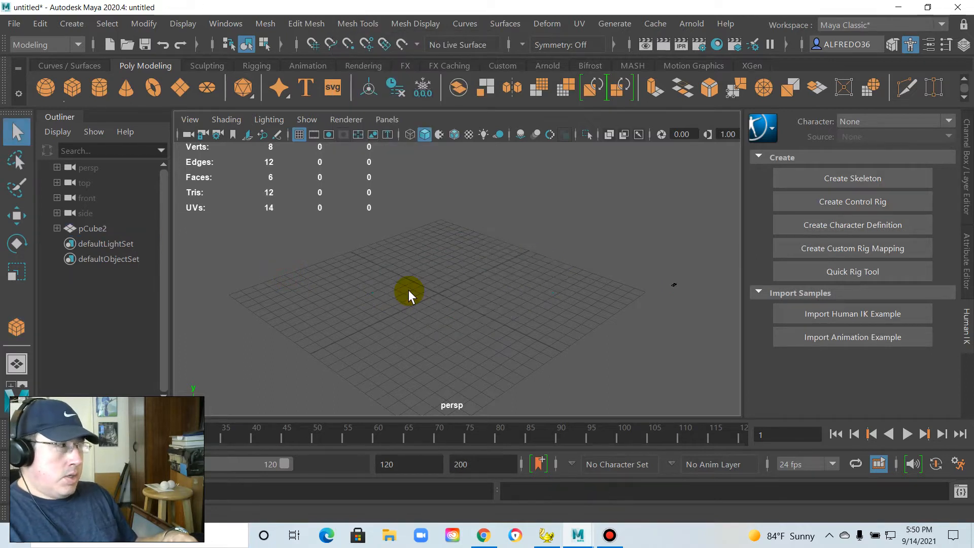
Turn off Interactive Creation for polygon primitives and create a default cube at the grid's centre
left_click(64, 28)
mouse_move(111, 79)
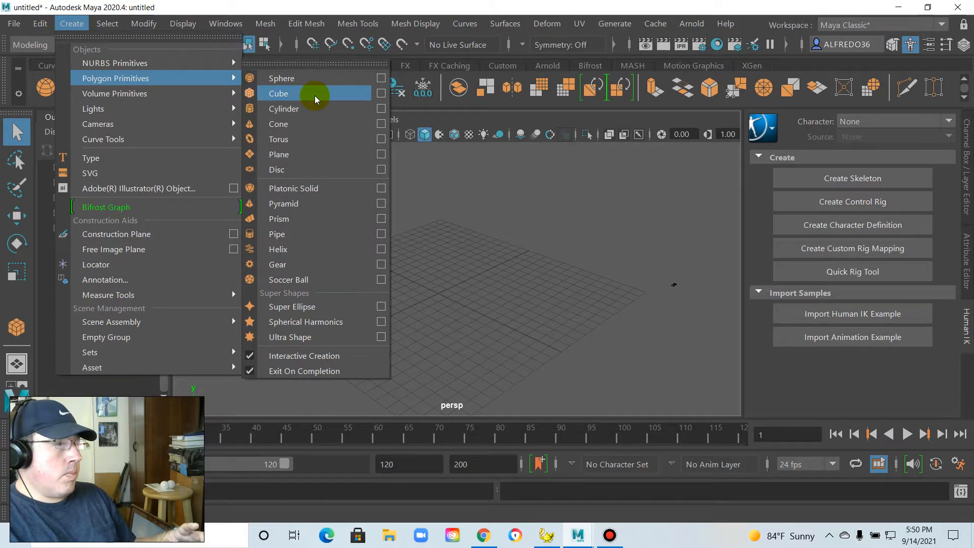
left_click(337, 359)
left_click(74, 25)
mouse_move(163, 84)
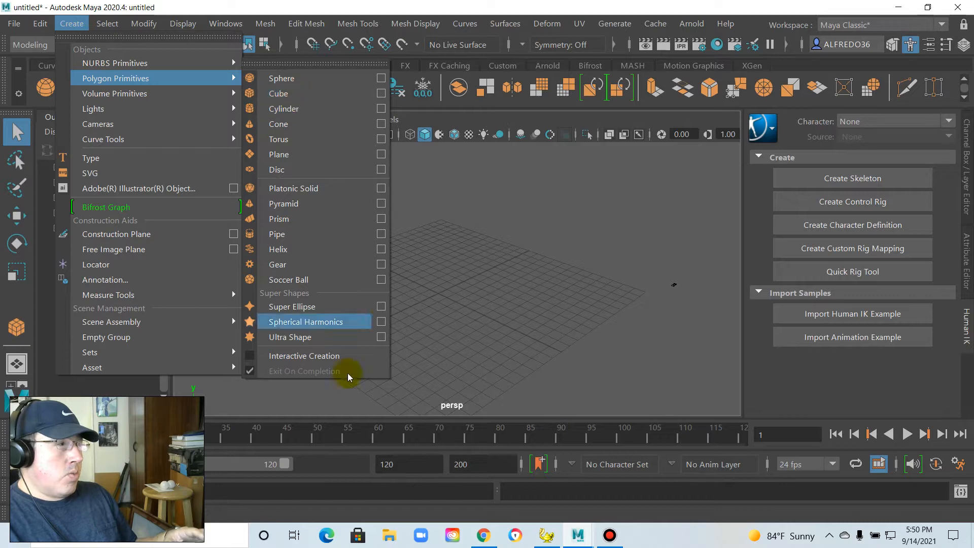
left_click(327, 97)
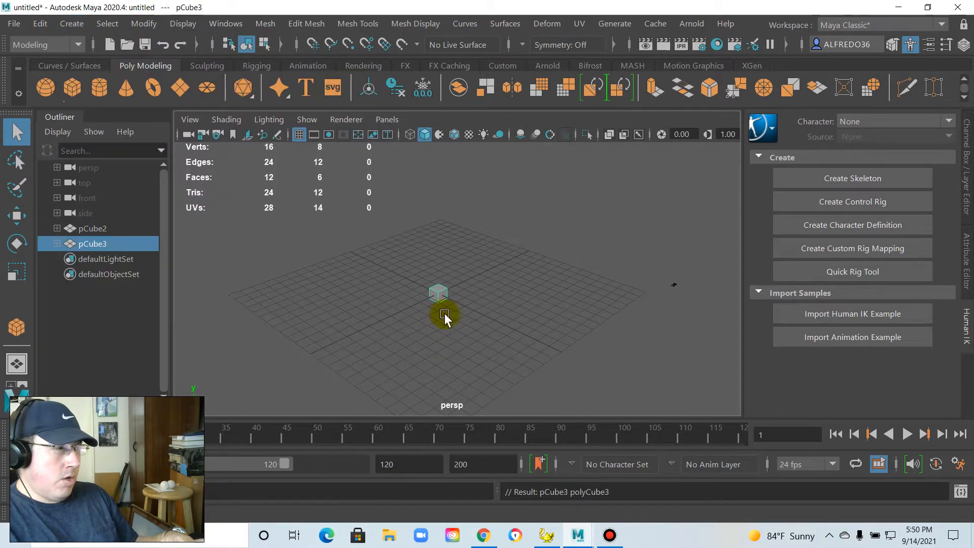
Try scaling the small cube up uniformly, and undo both the scaling and the cube's creation
key("r")
left_click_drag(441, 294, 536, 315)
key("ctrl+z")
key("ctrl+z")
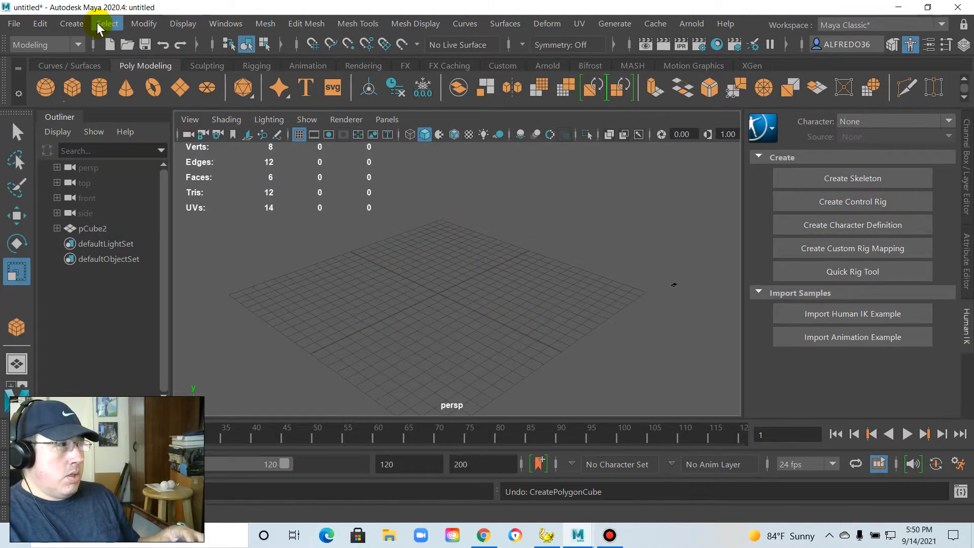
Turn Interactive Creation back on for polygon primitives
left_click(71, 23)
mouse_move(142, 80)
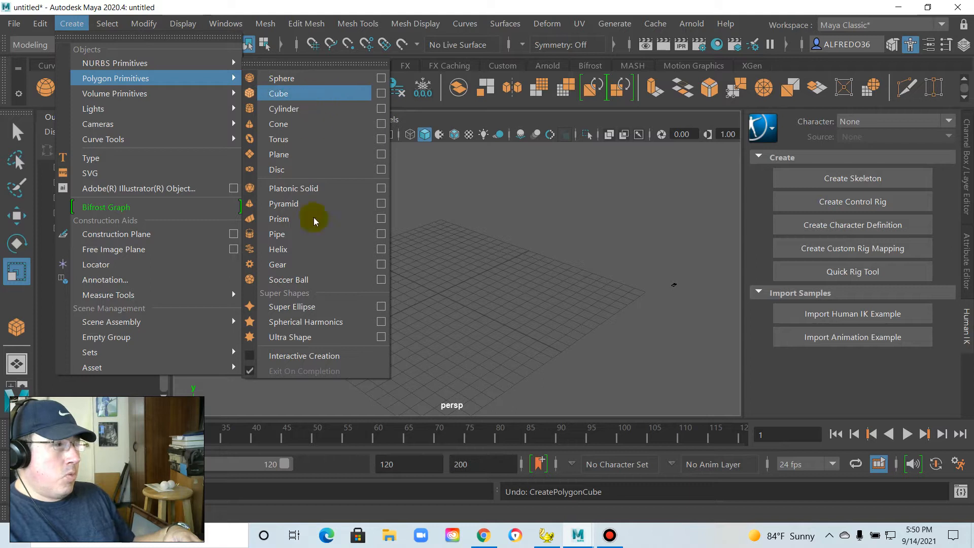
left_click(345, 356)
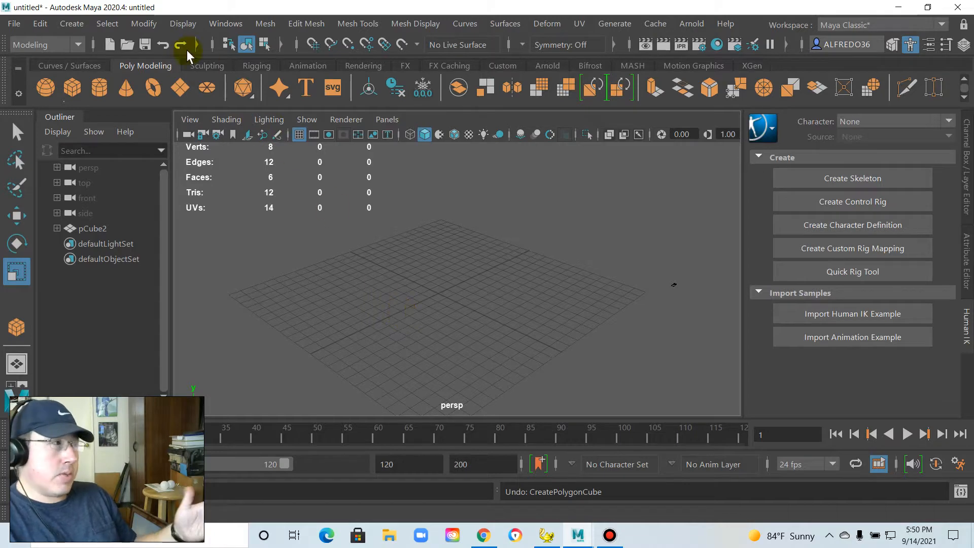
left_click(72, 24)
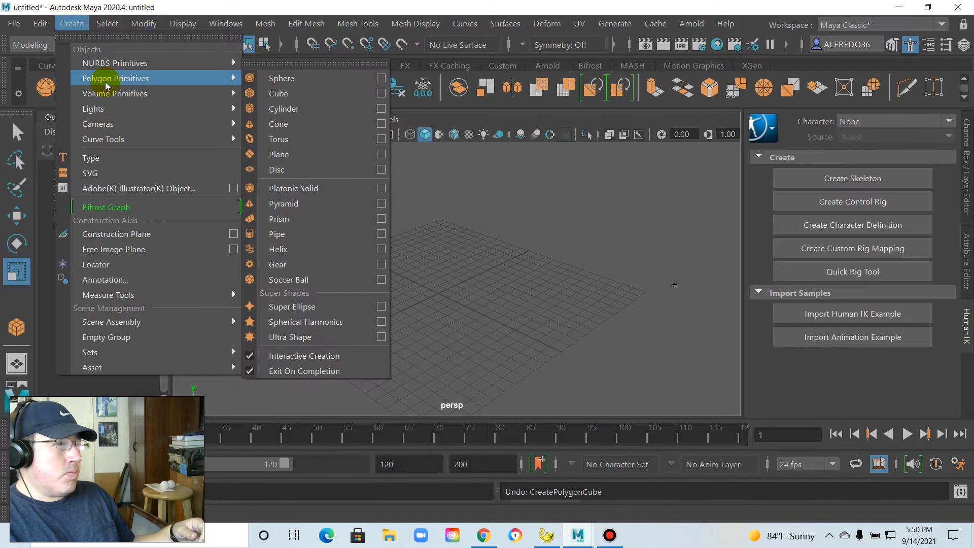
left_click(480, 305)
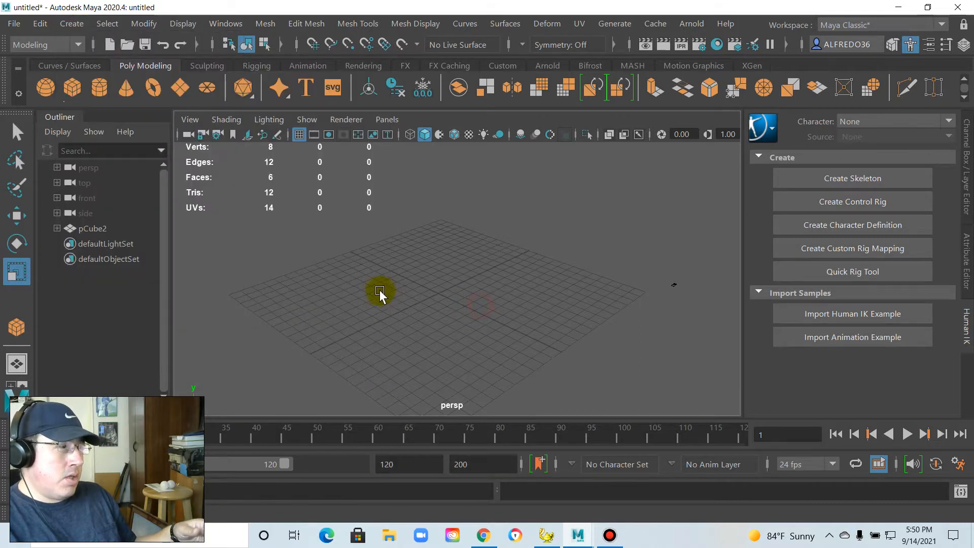
Draw a polygon cube on the grid about 10.6 wide, 2.5 high and 12.7 deep, and undo its creation
left_click(74, 25)
mouse_move(116, 78)
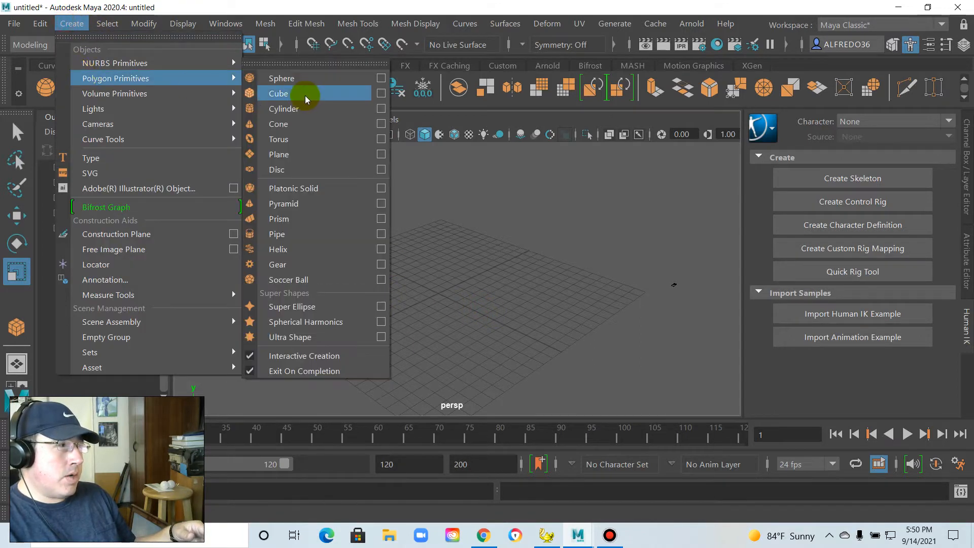
left_click(306, 95)
left_click_drag(387, 293, 584, 285)
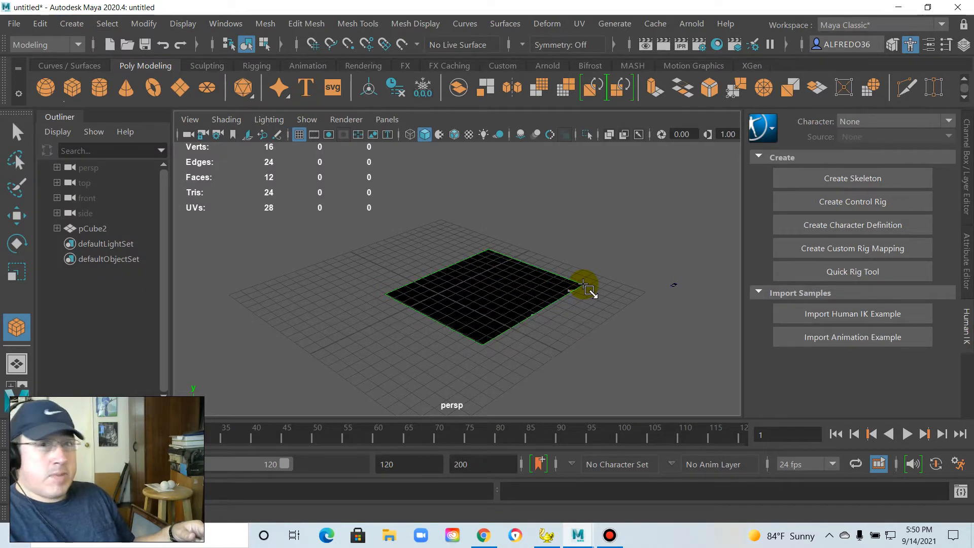
mouse_move(584, 285)
left_mouse_down()
mouse_move(550, 263)
mouse_move(576, 295)
left_mouse_up()
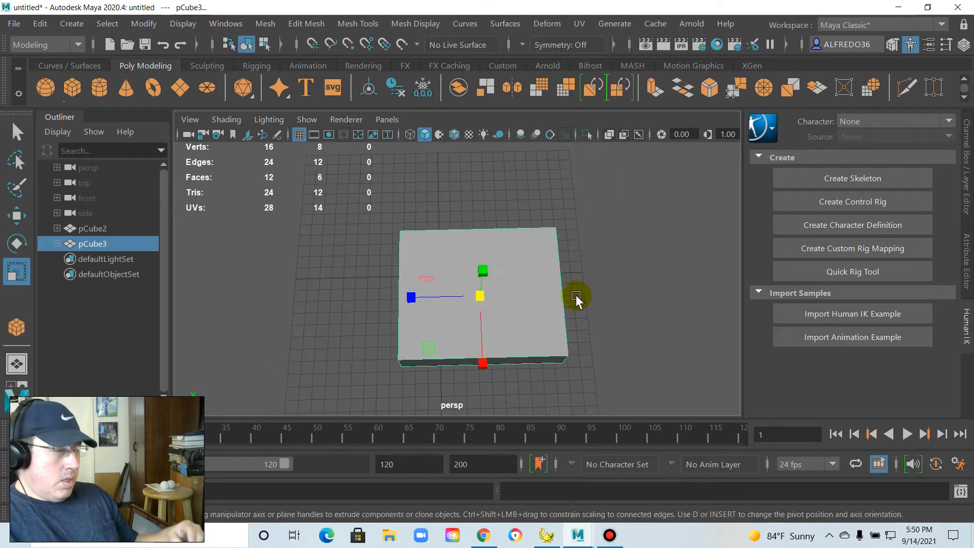
key("ctrl+z")
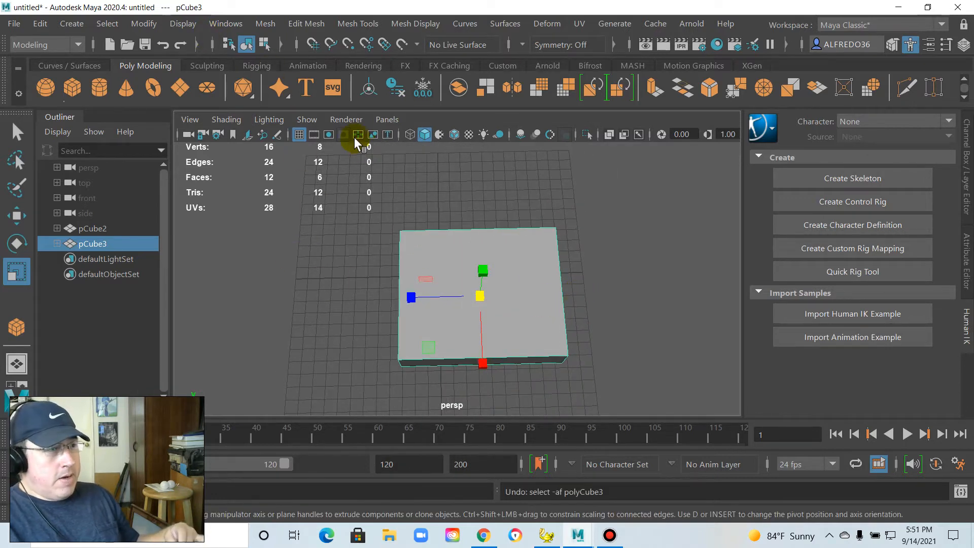
key("ctrl+z")
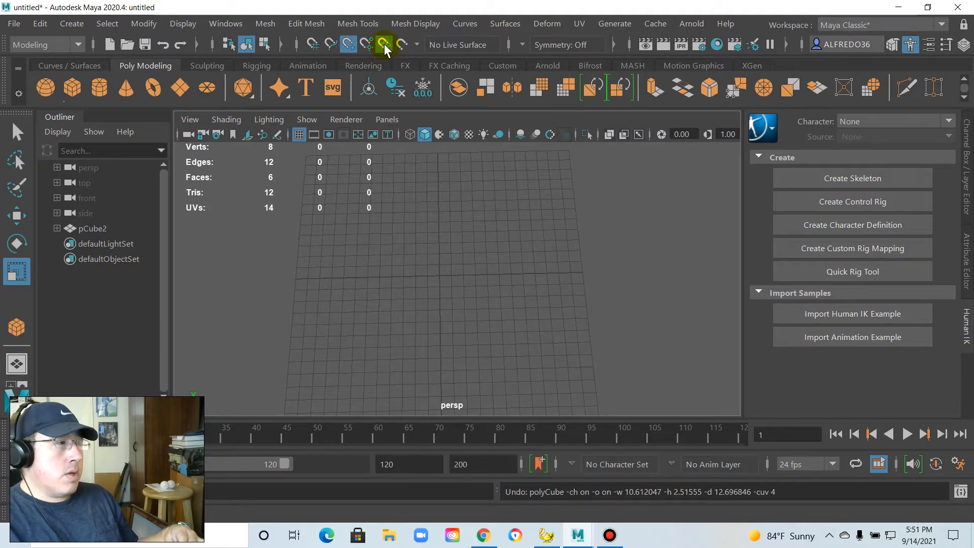
Turn on snapping to grids and view planes, and draw a flat rectangular polygon box from near the grid's centre outwards
left_click(385, 43)
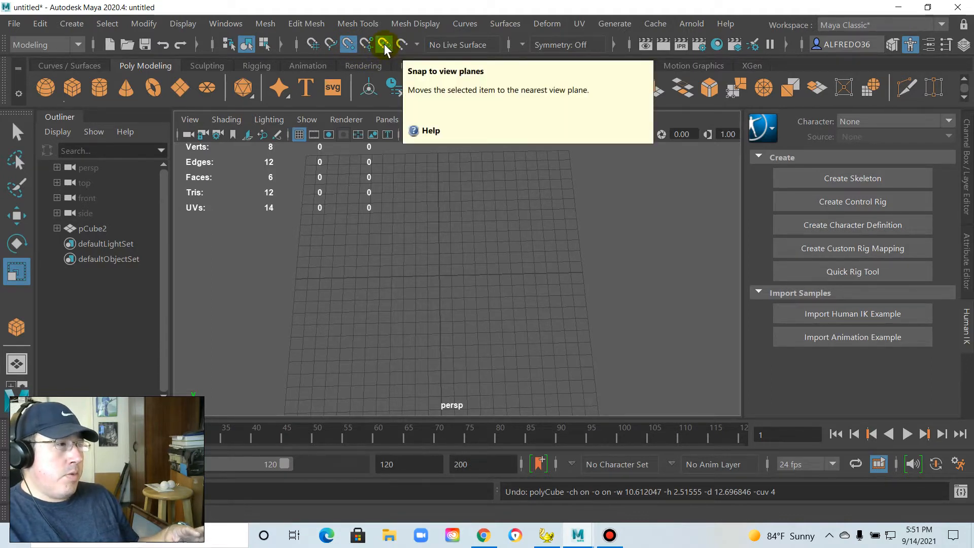
left_click(317, 47)
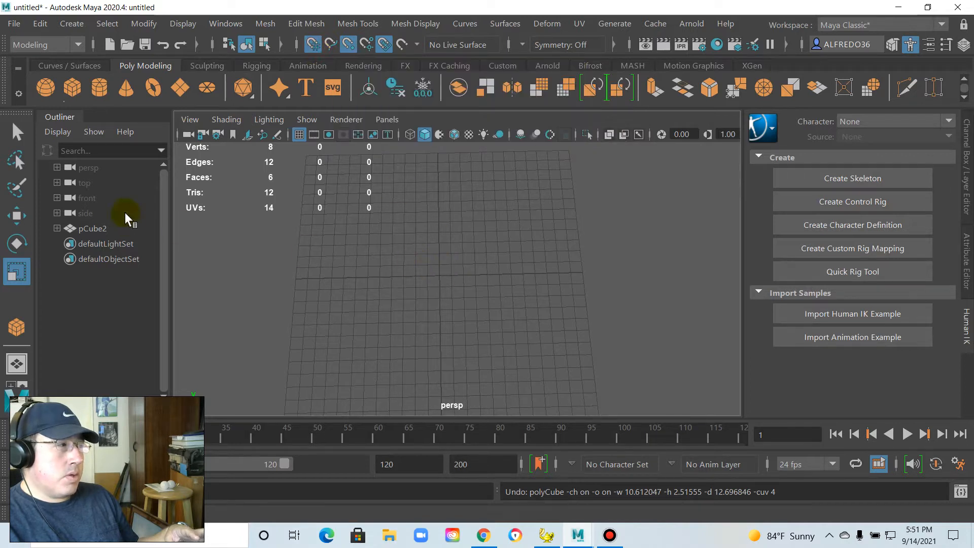
left_click(71, 23)
mouse_move(111, 78)
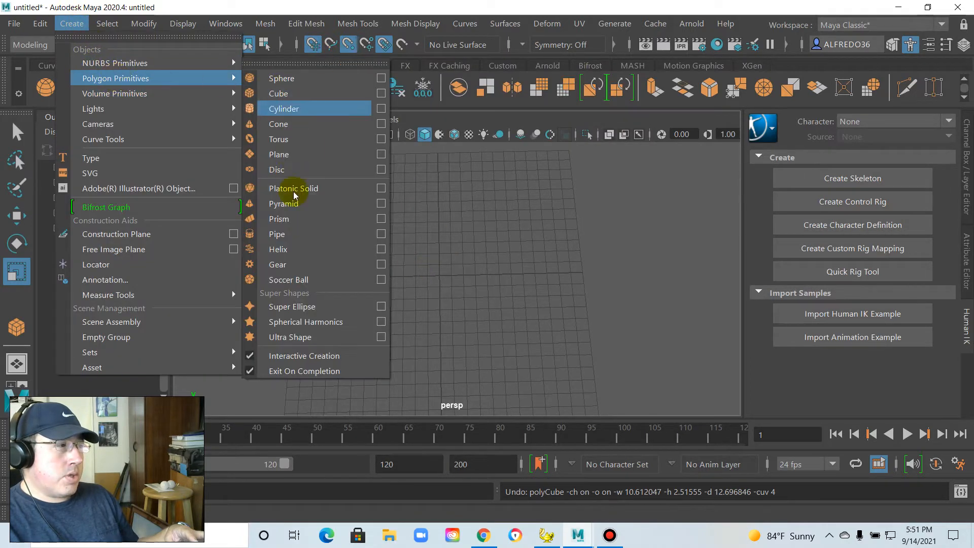
left_click(279, 93)
left_click_drag(434, 276, 566, 379)
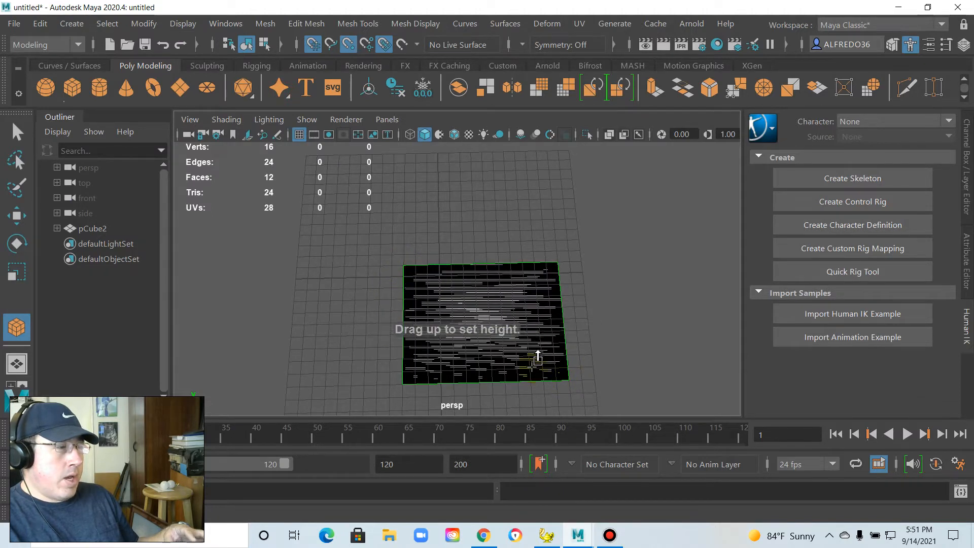
left_click_drag(526, 341, 543, 253, "alt")
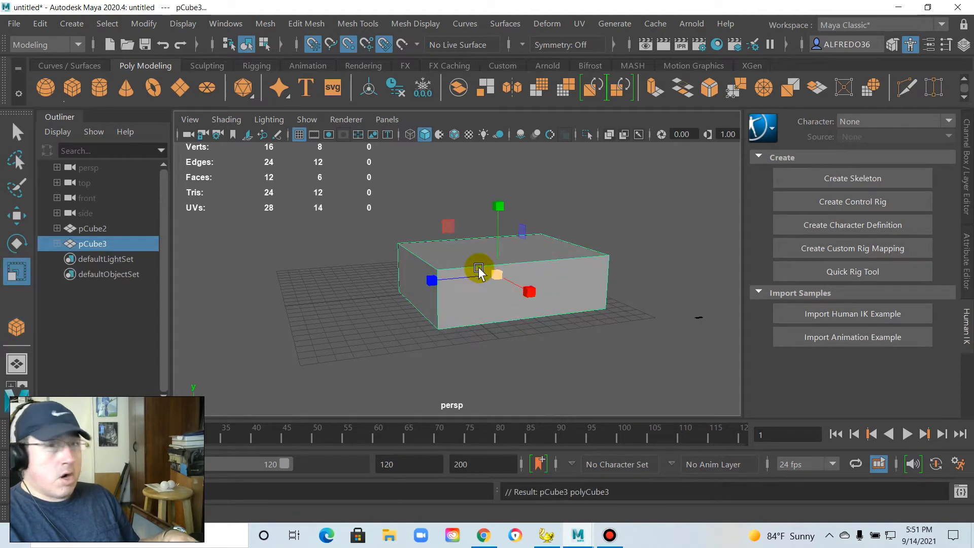
left_click_drag(406, 282, 487, 305, "alt")
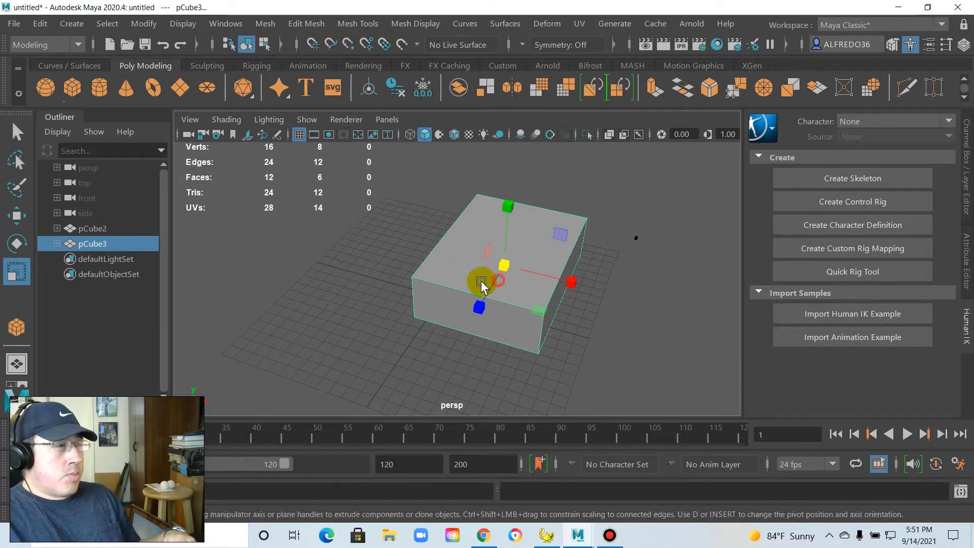
left_click_drag(483, 282, 486, 318, "alt")
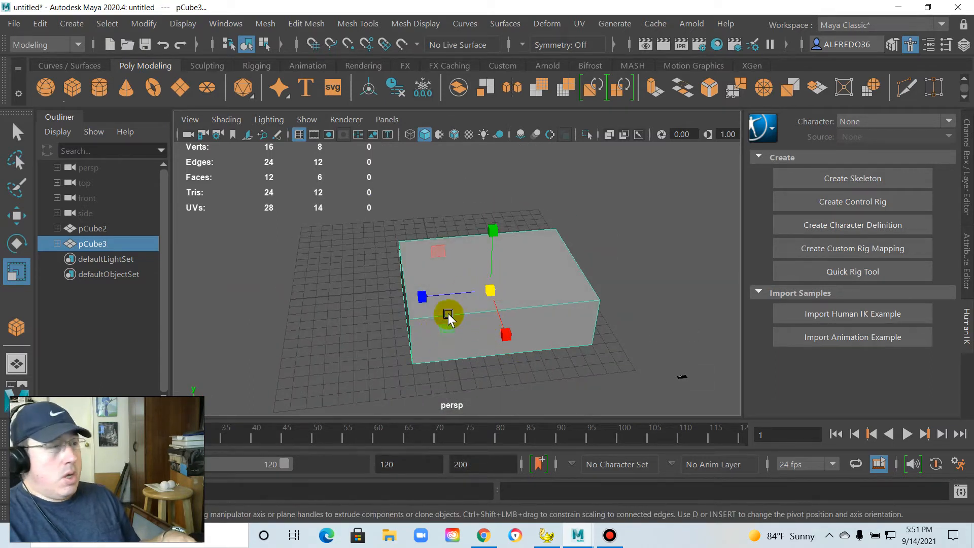
left_click_drag(387, 256, 420, 250, "alt")
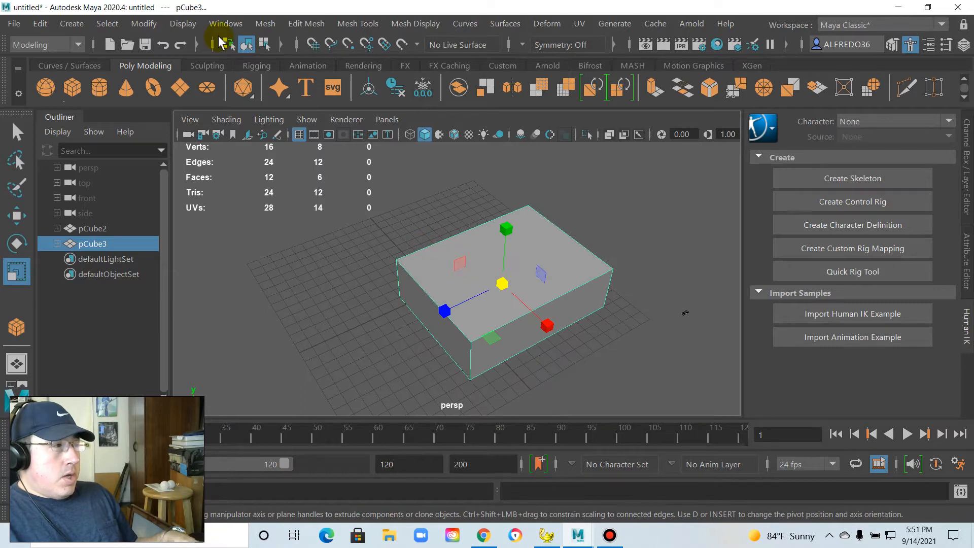
Try inserting two evenly spaced edge loops across the box with Insert Edge Loop, and undo them
left_click(307, 24)
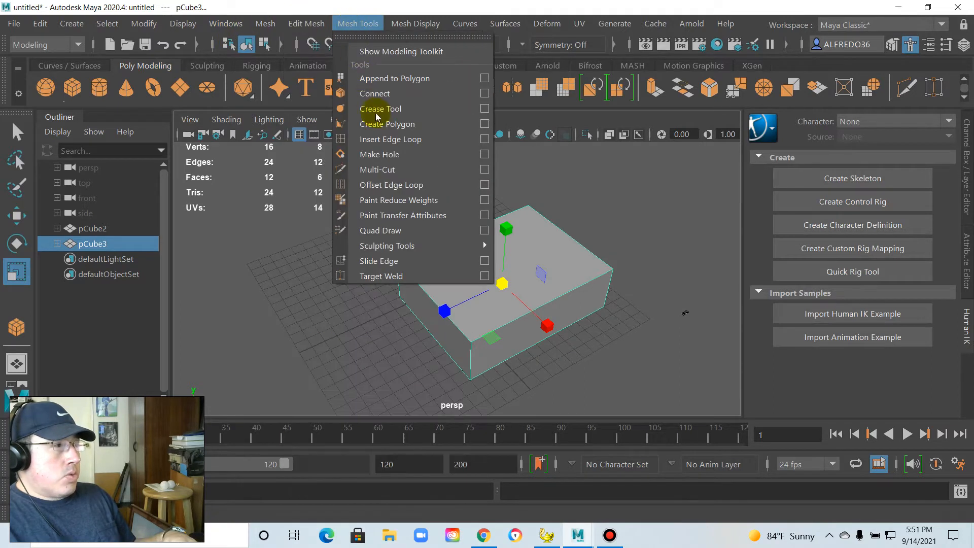
left_click(398, 145)
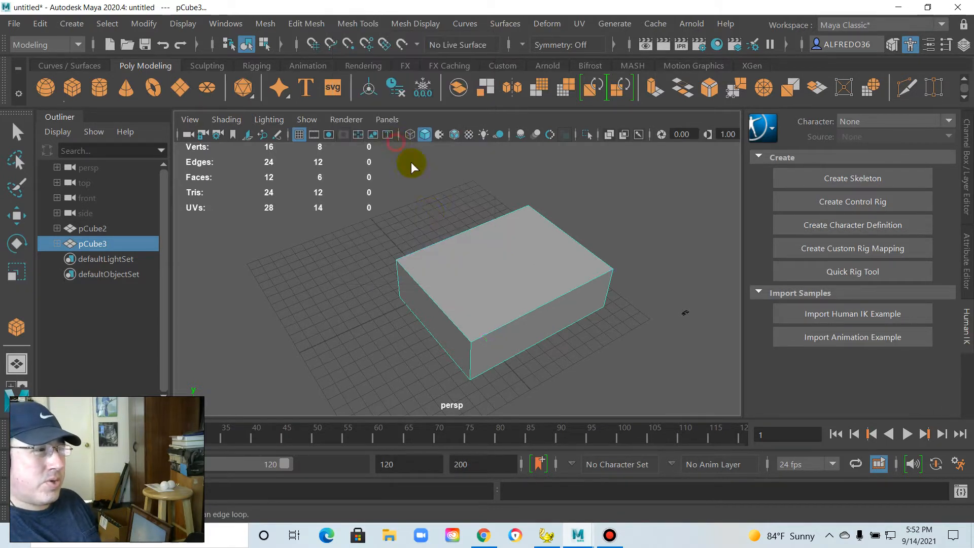
left_click(571, 290)
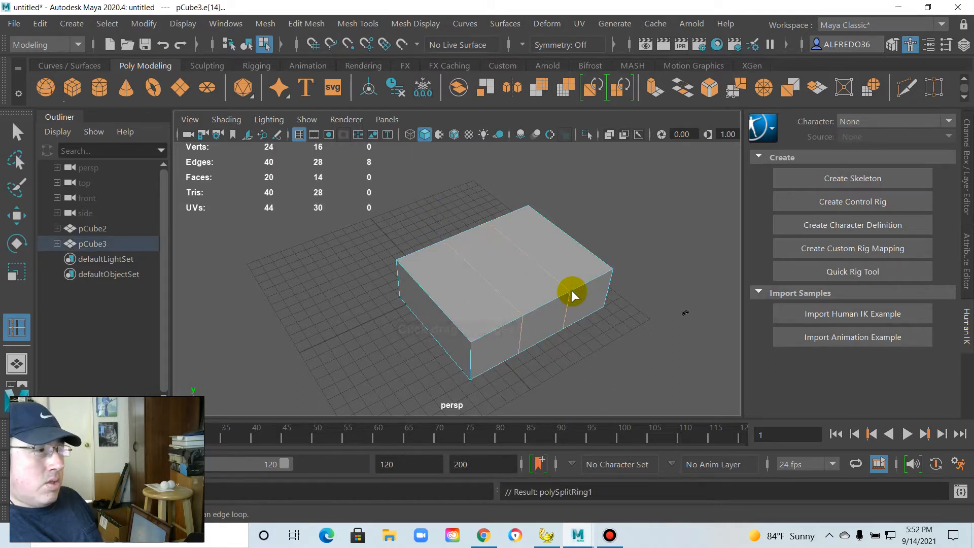
key("ctrl+z")
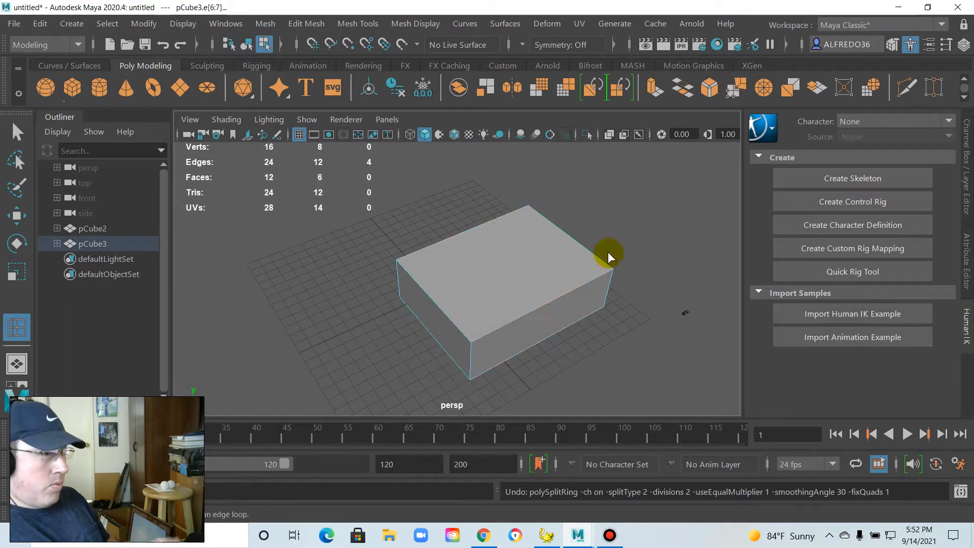
Reset the Insert Edge Loop tool settings to their defaults, with position kept by relative distance from edge
left_click(350, 23)
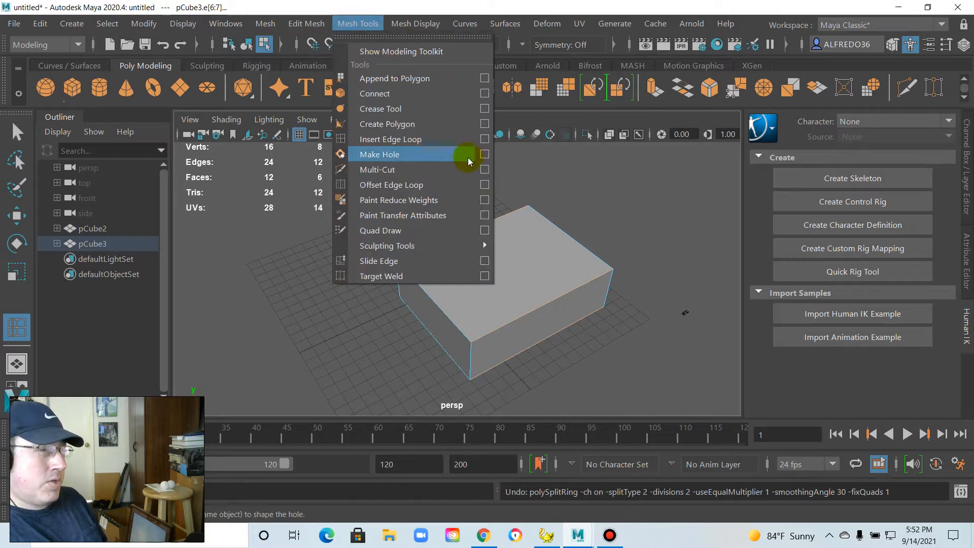
left_click(485, 139)
left_click_drag(369, 25, 307, 34)
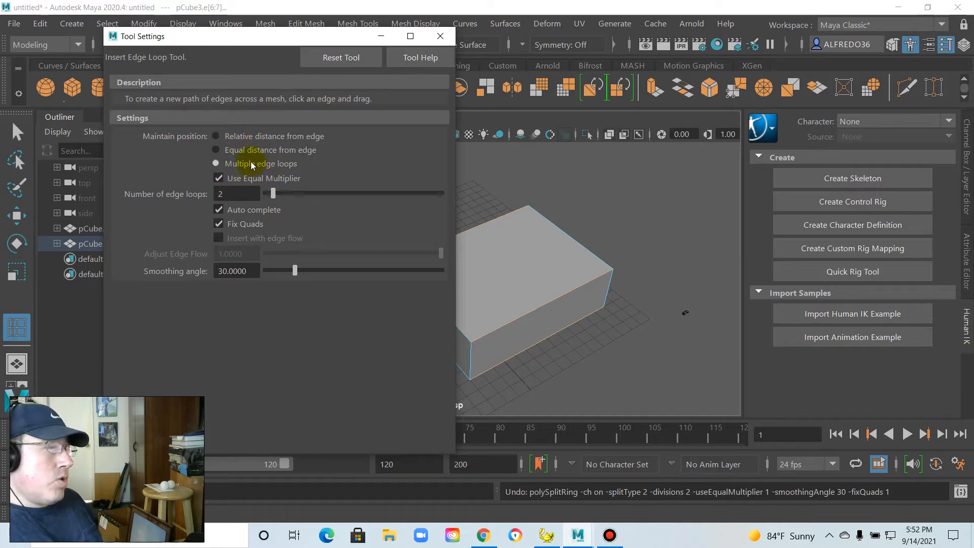
left_click(245, 193)
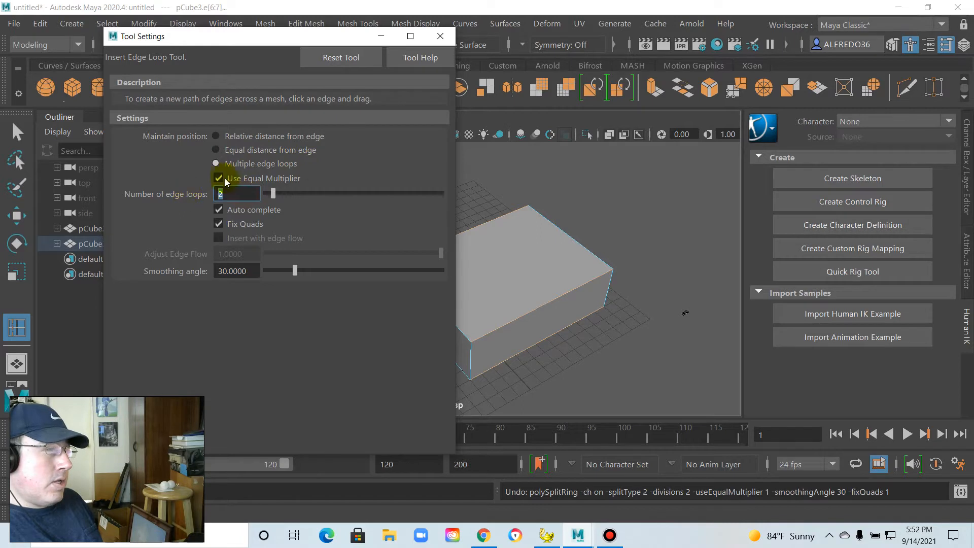
type("1")
key("Return")
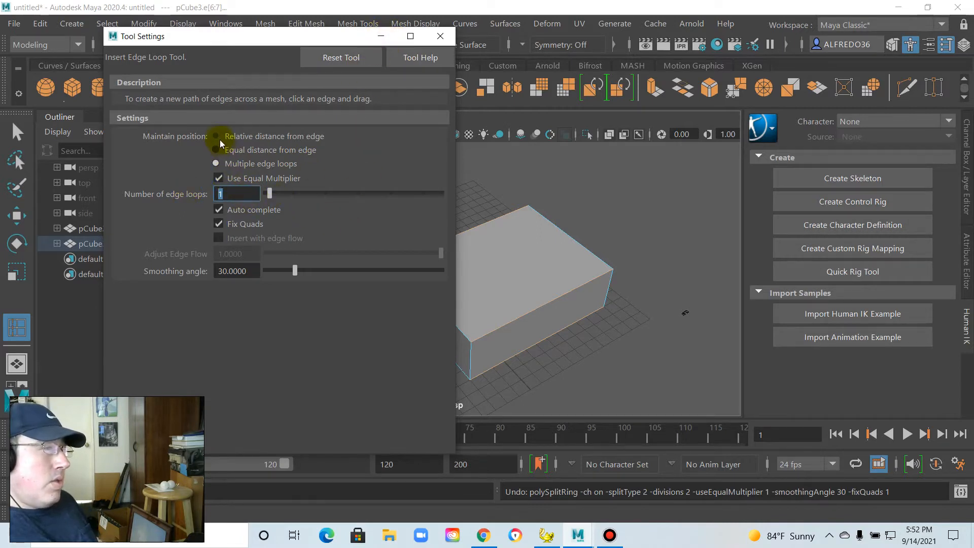
left_click(350, 60)
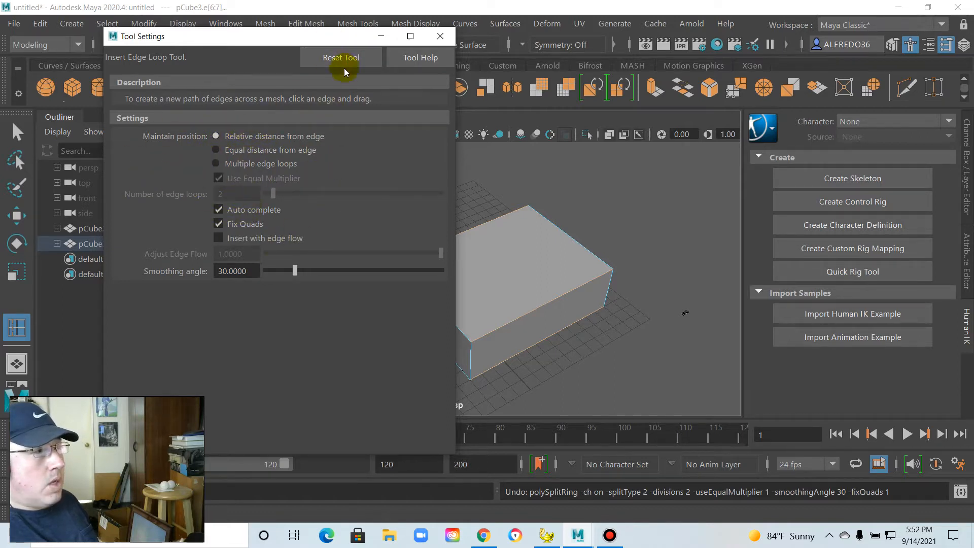
left_click(381, 37)
Insert three edge loops crossing the box's long front edge and two perpendicular loops crossing its adjacent side
left_click(554, 302)
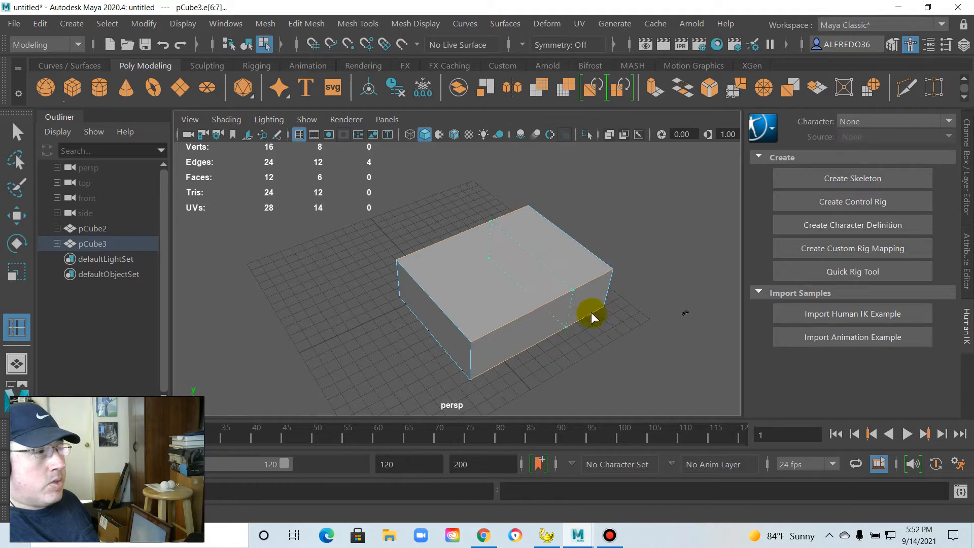
left_click_drag(589, 314, 570, 303)
left_click(518, 314)
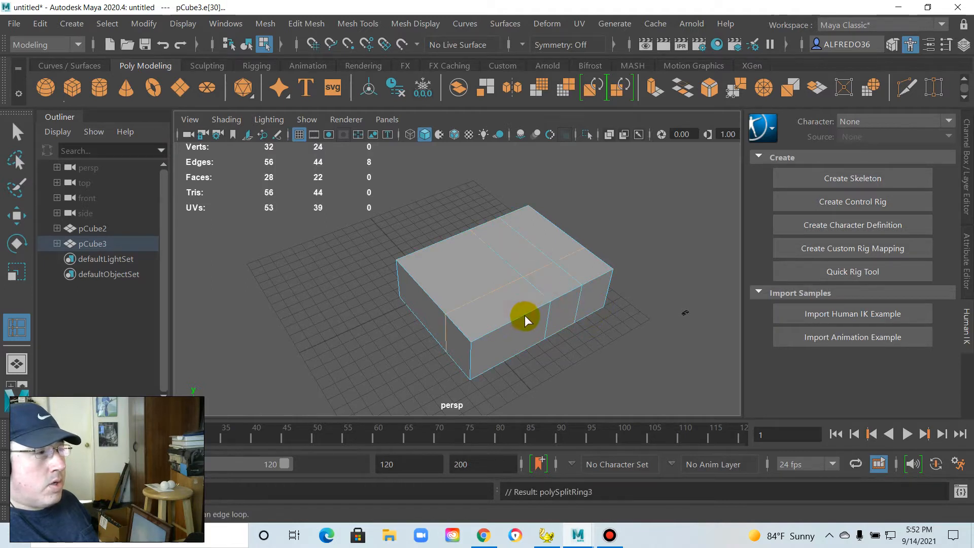
left_click(426, 293)
left_click(448, 237)
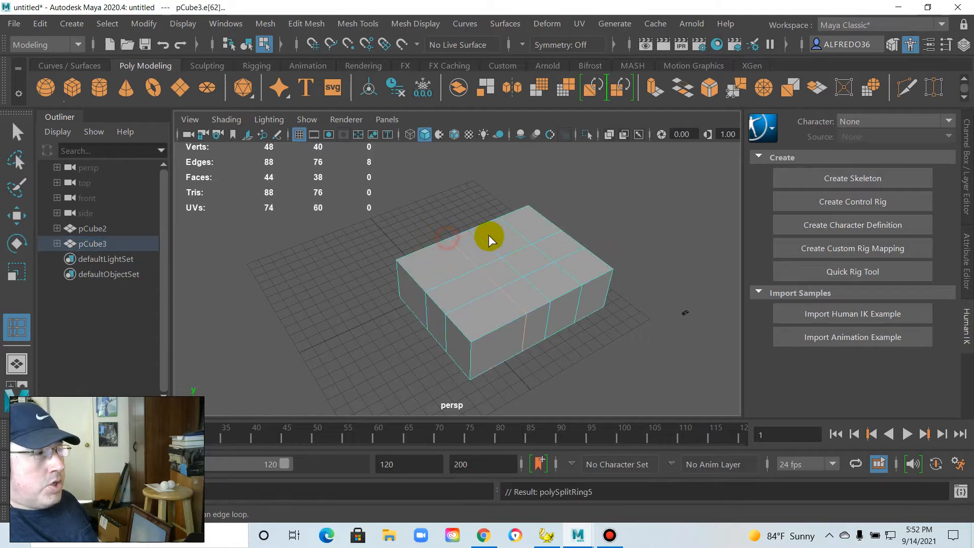
Insert one more lengthwise edge loop across the box, and undo all the inserted edge loops
left_click(555, 229)
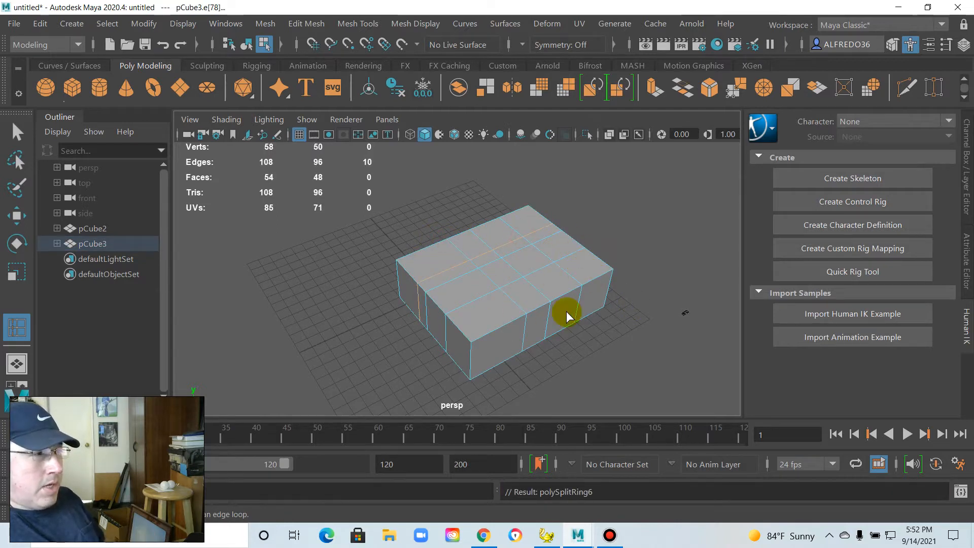
key("ctrl+z")
key("ctrl+z")
key("ctrl+z")
key("ctrl+z")
key("ctrl+z")
key("ctrl+z")
key("ctrl+z")
key("ctrl+z")
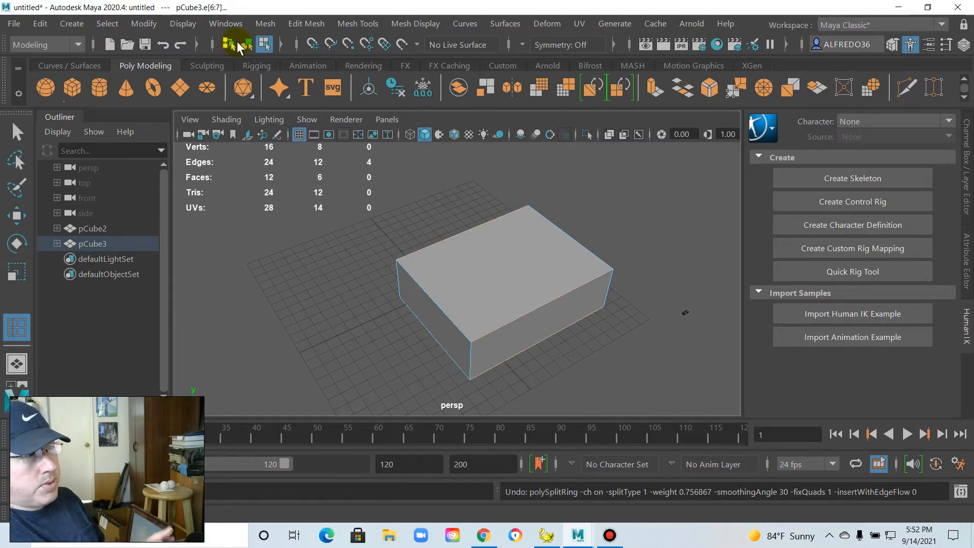
Select the box as an object and set Insert Edge Loop to multiple edge loops, two loops, with the equal multiplier on
left_click(245, 45)
left_click(496, 272)
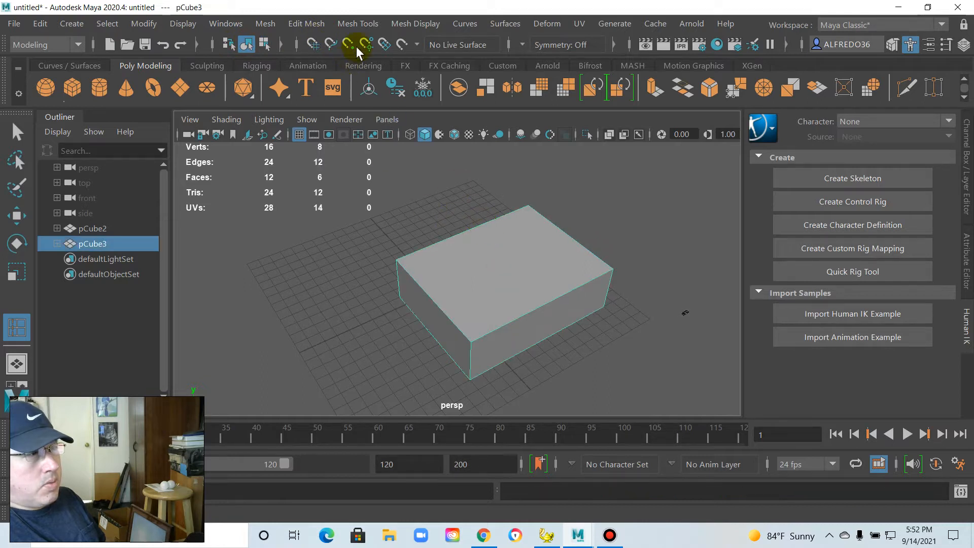
left_click(358, 24)
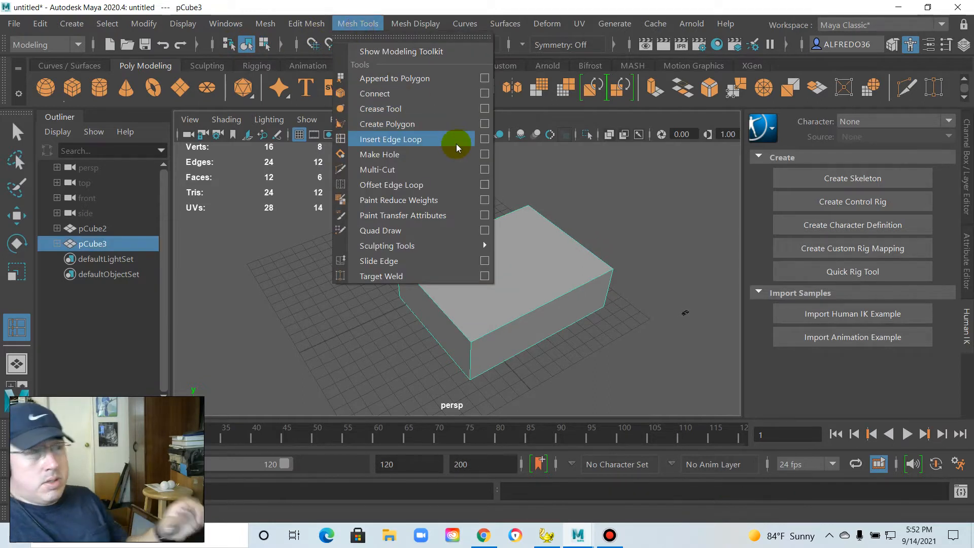
left_click(487, 140)
left_click(239, 164)
left_click(245, 178)
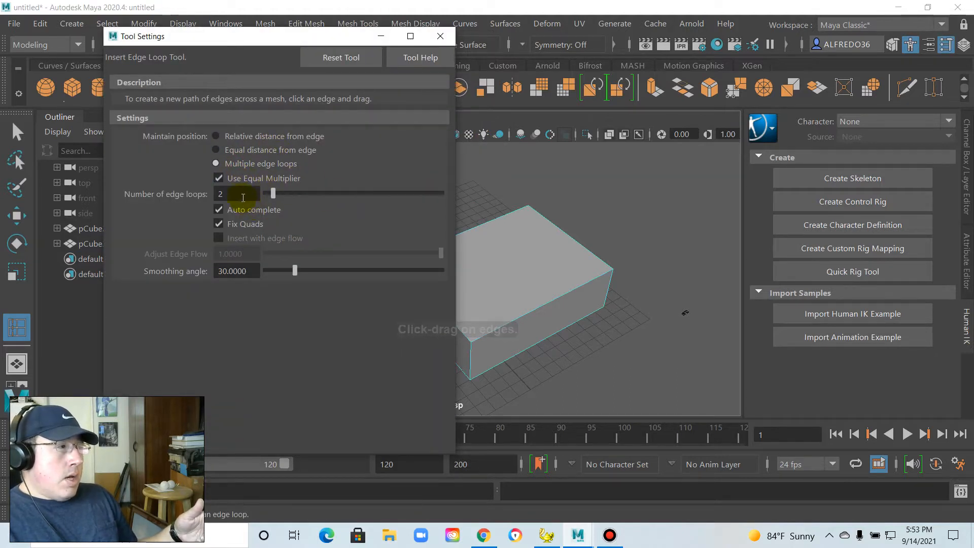
double_click(239, 195)
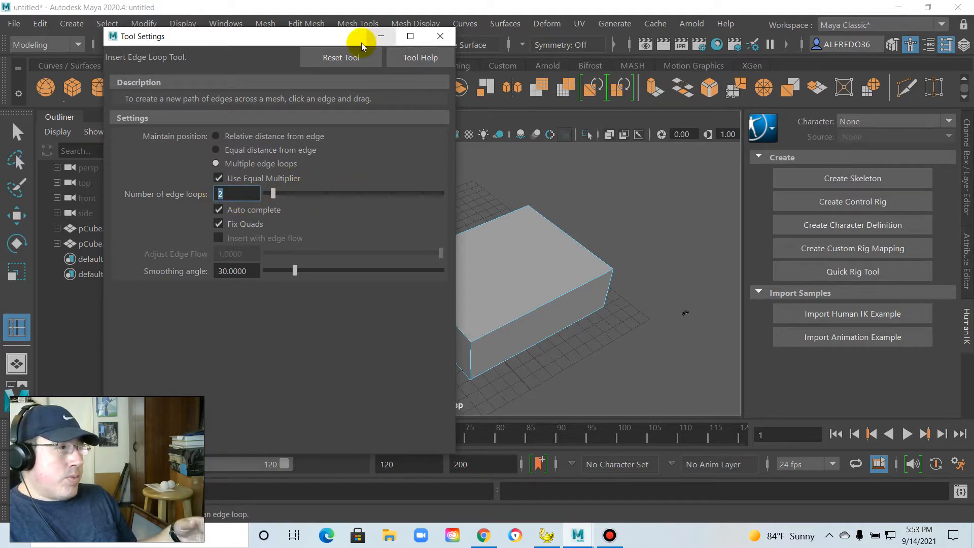
left_click(383, 37)
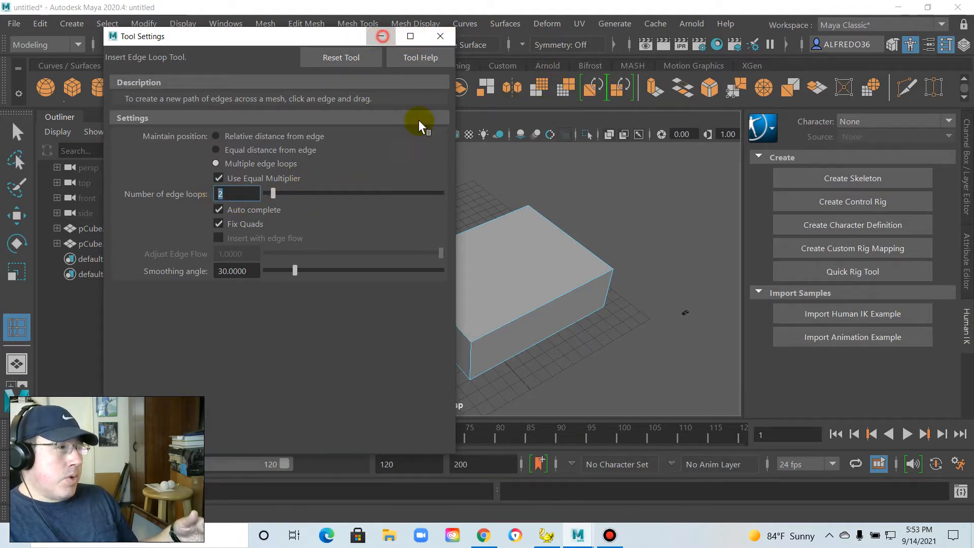
Insert two evenly spaced edge loops across the box in each horizontal direction, dividing its upper face into a three-by-three grid
left_click(558, 296)
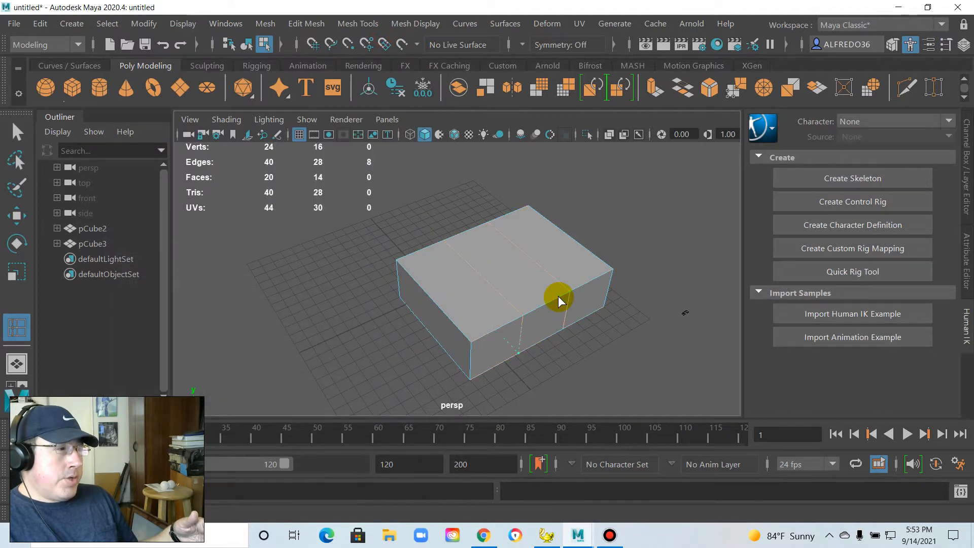
left_click(445, 312)
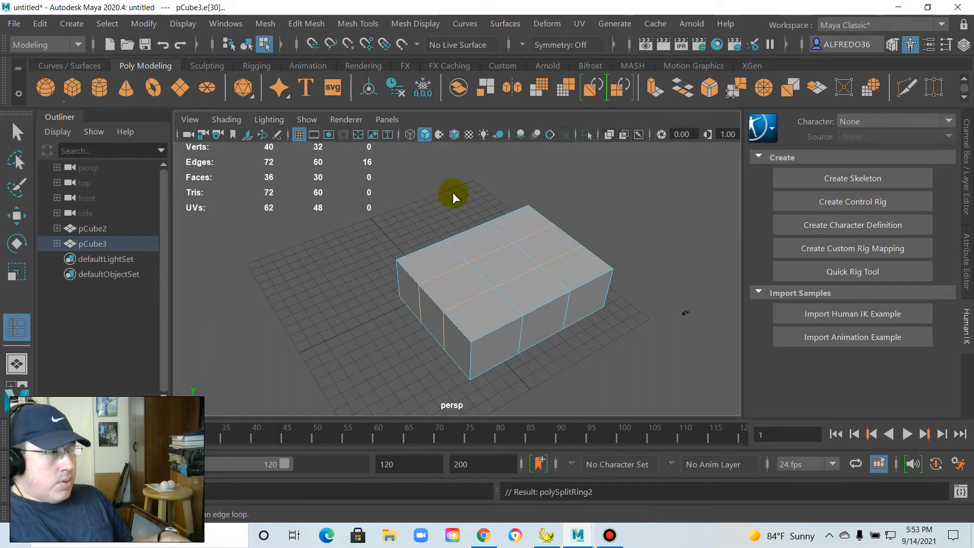
left_click(498, 284)
left_click_drag(451, 293, 458, 336, "alt")
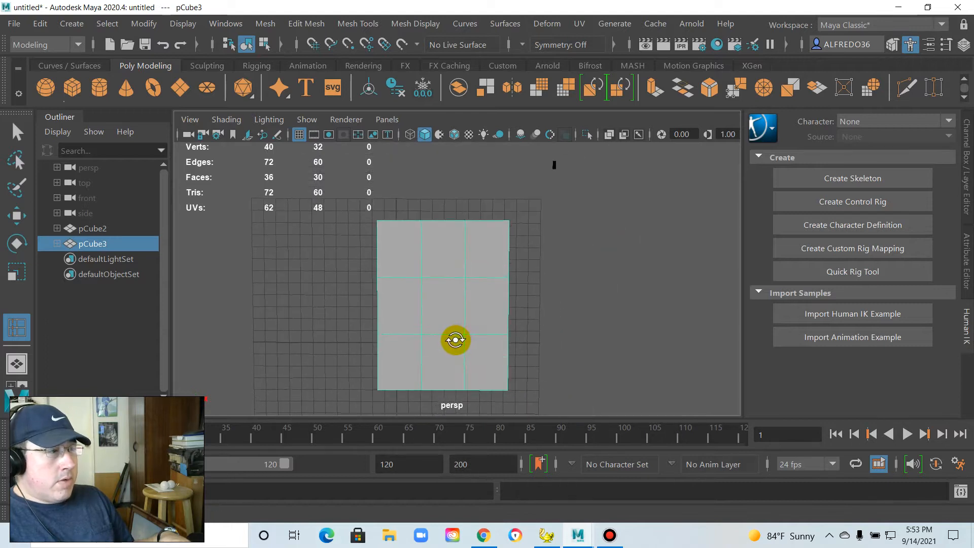
left_click_drag(476, 302, 437, 262, "alt")
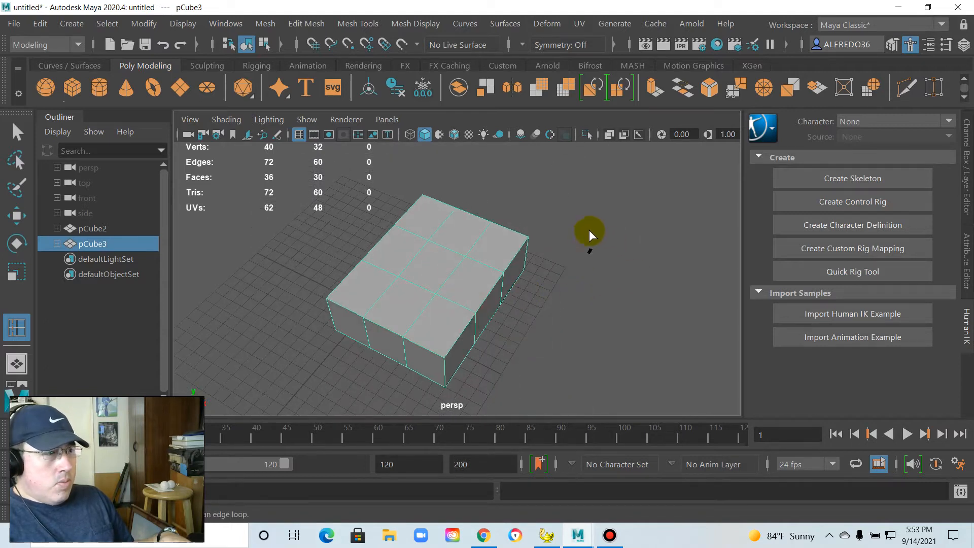
Delete the tiny stray cube lying beside the box
left_click_drag(607, 266, 608, 267)
key("Delete")
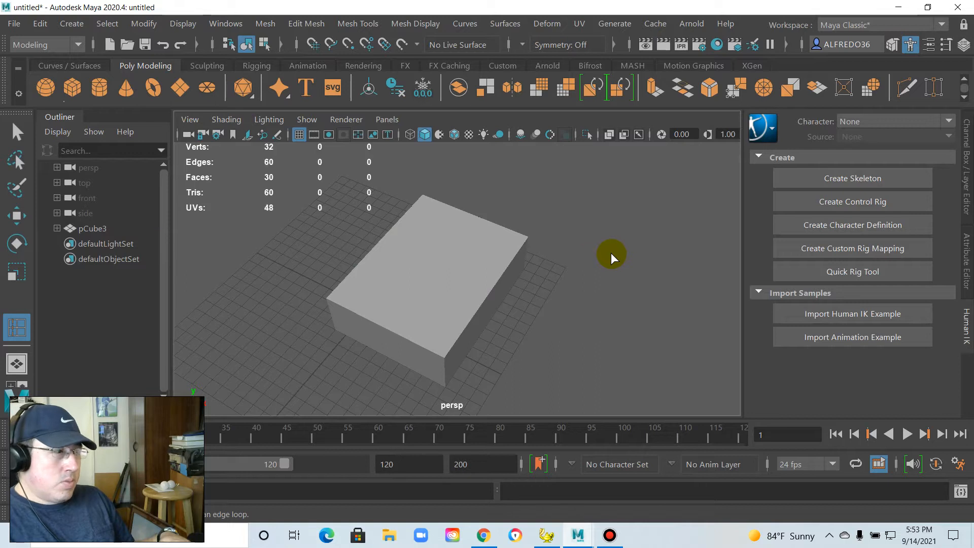
left_click_drag(501, 299, 458, 285, "alt")
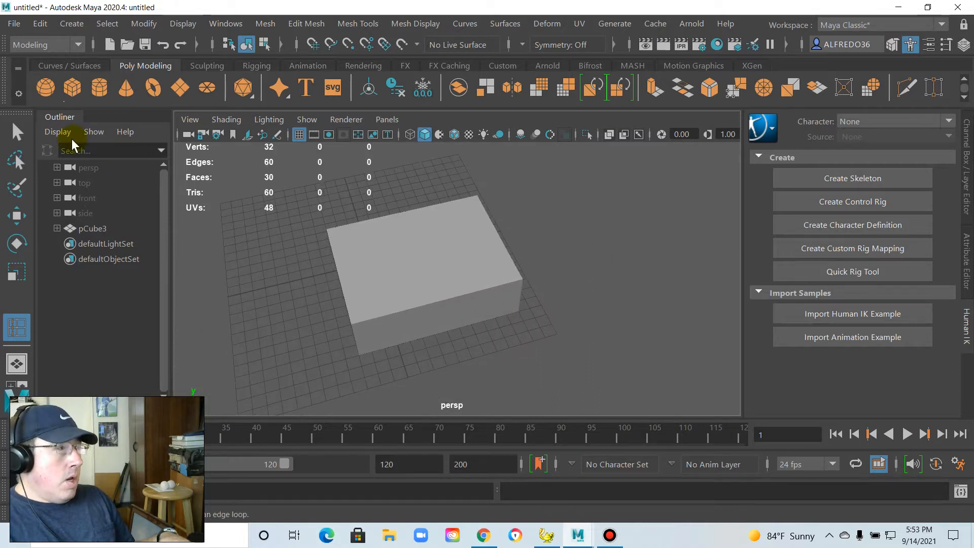
Select the four corner faces on the upper side of the subdivided box
left_click(25, 135)
left_click(415, 282)
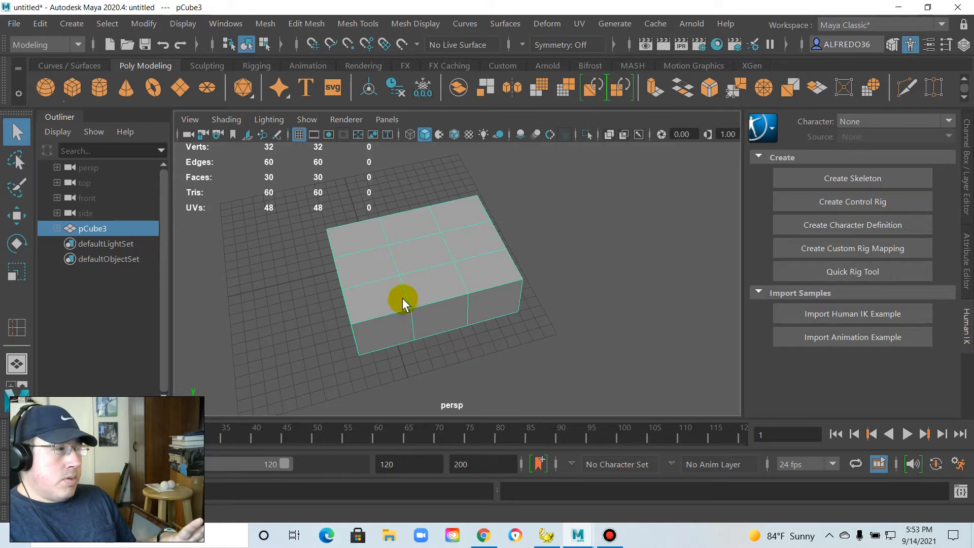
left_click_drag(390, 302, 384, 324, "alt")
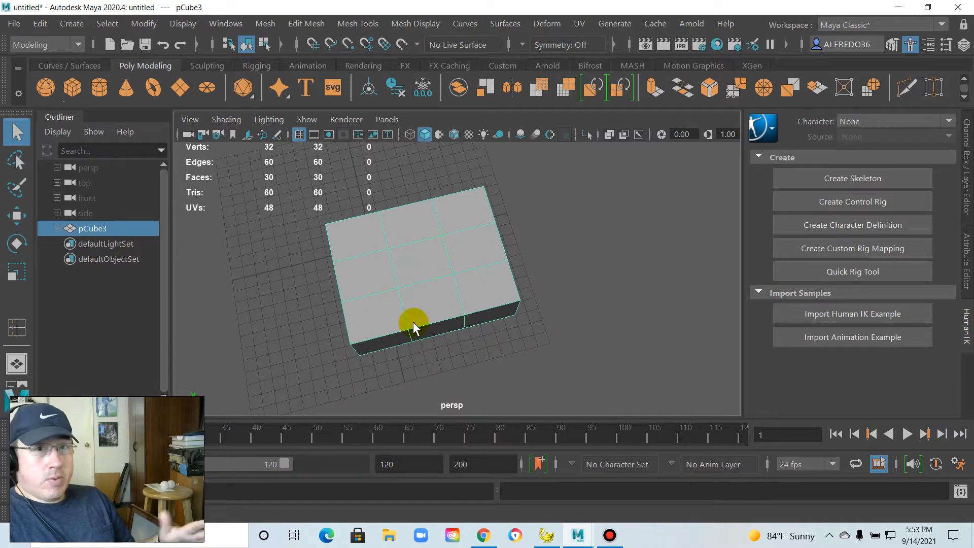
right_click(372, 307)
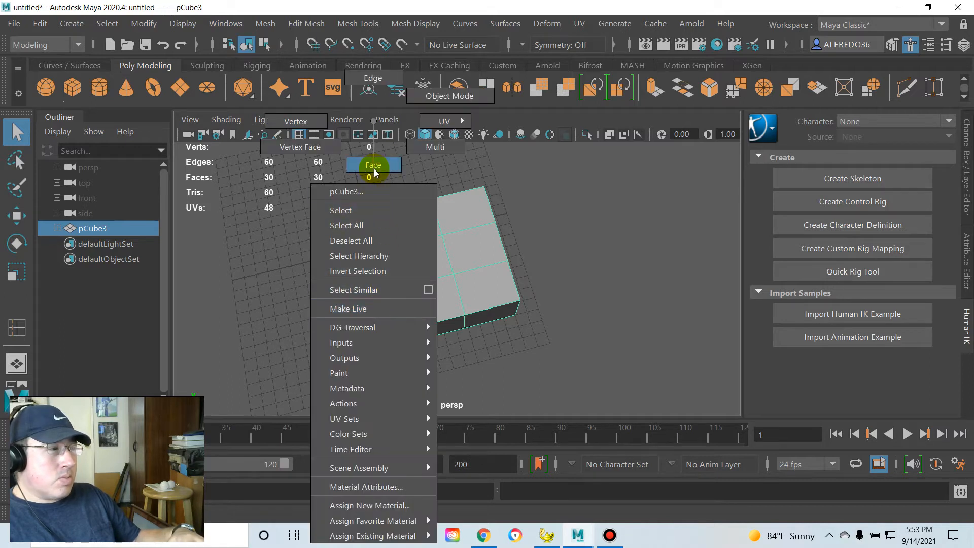
left_click(374, 168)
left_click(453, 215)
left_click(473, 288, "shift")
left_click(376, 311, "shift")
left_click(345, 237, "shift")
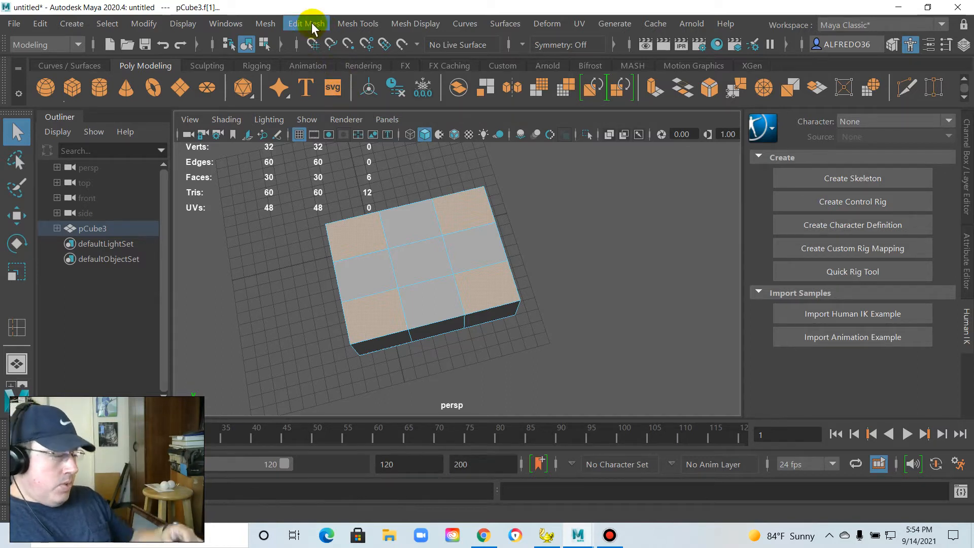
Try insetting the selected faces with Extrude and extruding them outward about 7.96 units, and undo both extrusions
key("ctrl+e")
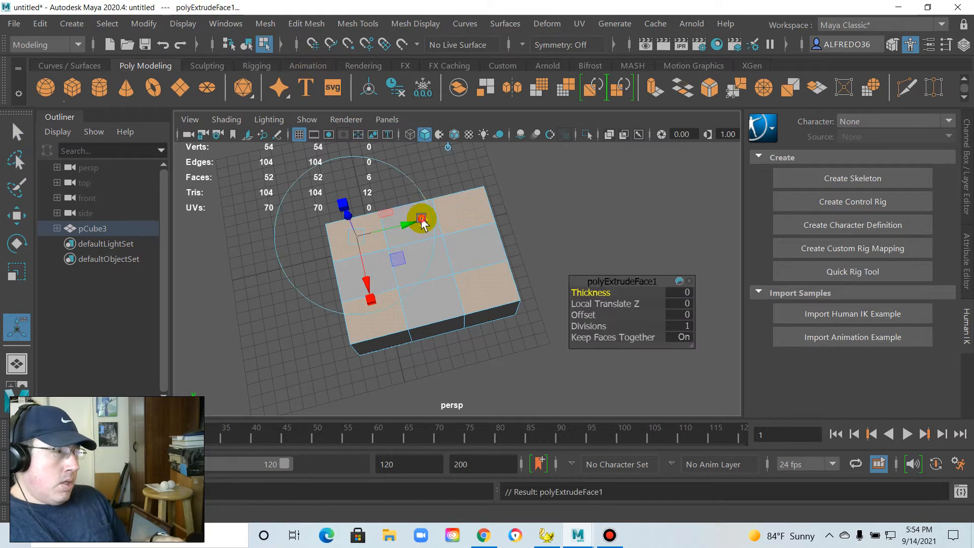
left_click(422, 219)
left_click(339, 241)
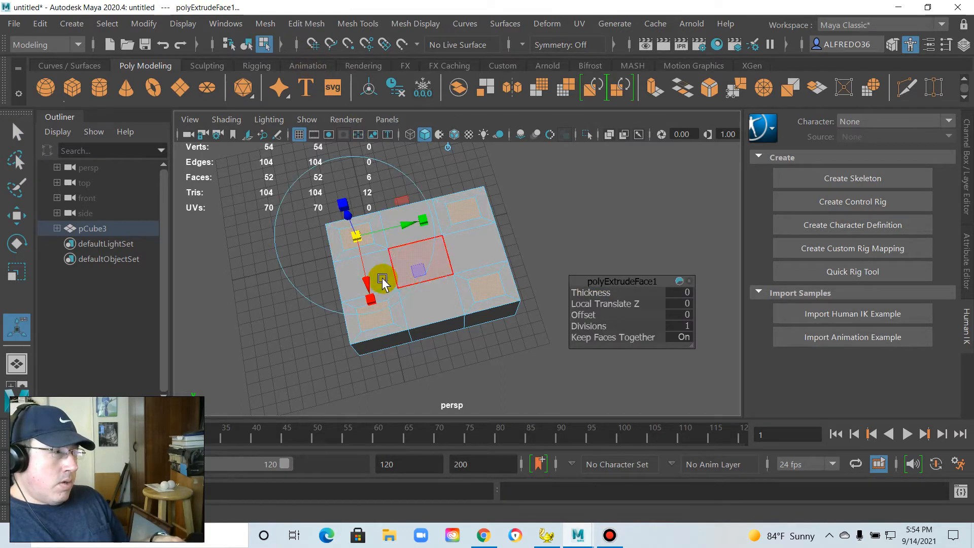
key("ctrl+e")
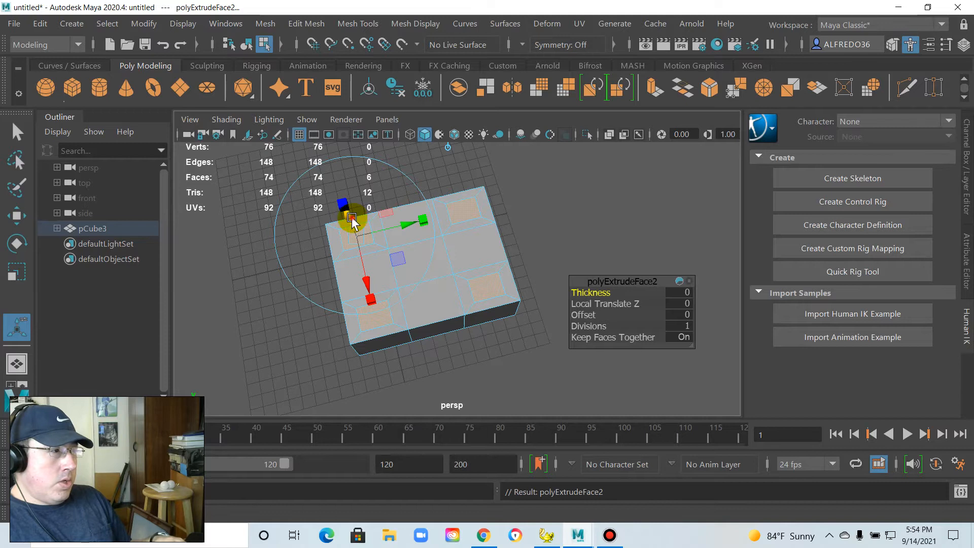
left_click_drag(348, 198, 342, 168)
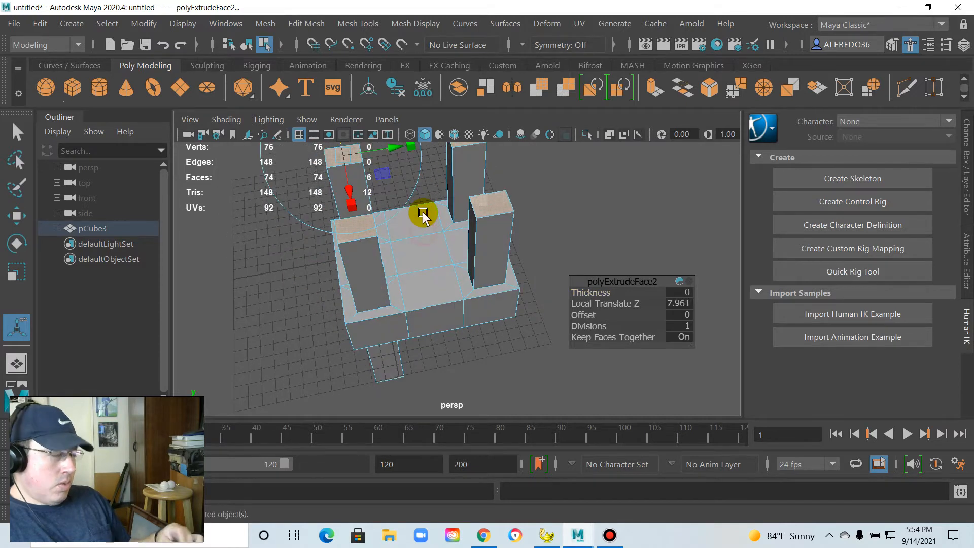
key("ctrl+z")
left_click_drag(445, 223, 424, 275, "alt")
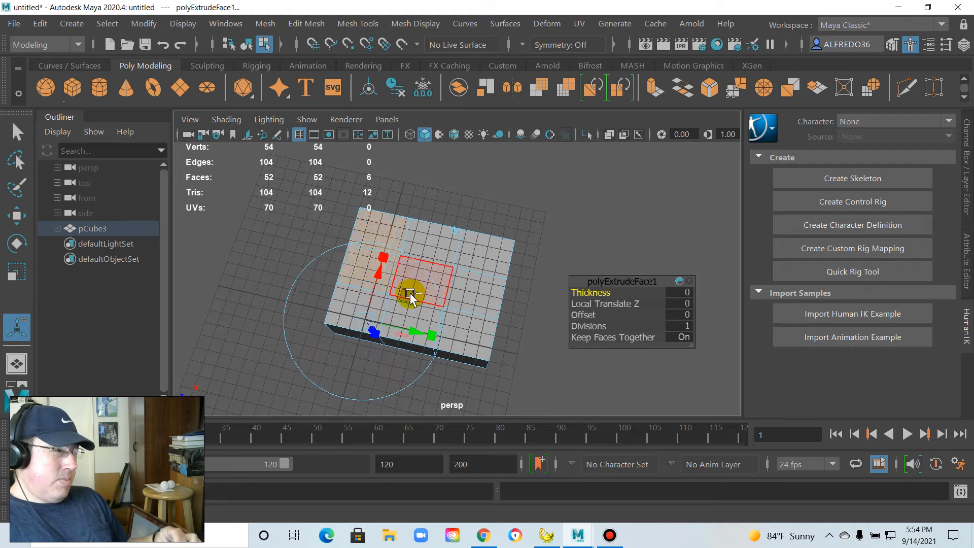
key("ctrl+z")
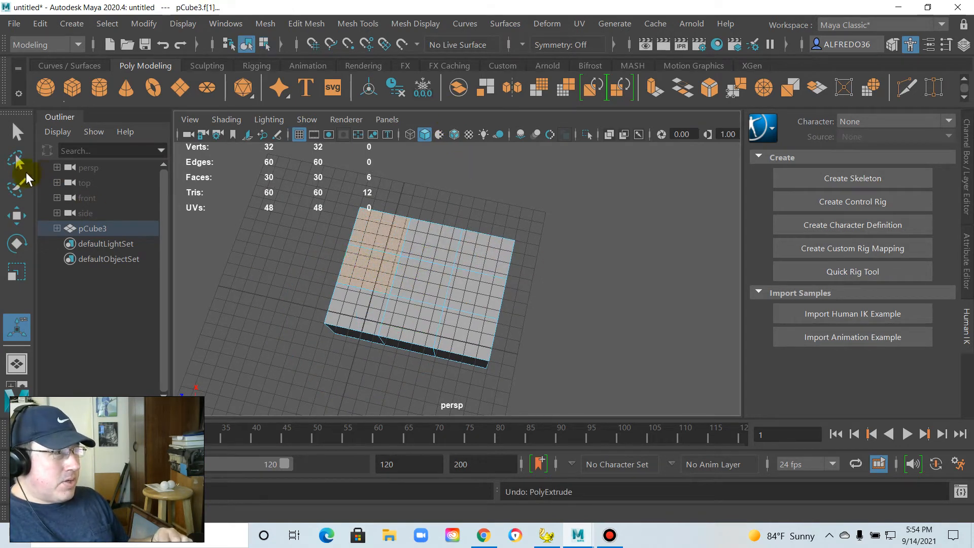
Remove the two unwanted underside faces from the selection with Paint Selection, and inset the four upper corner faces with Extrude
left_click(17, 187)
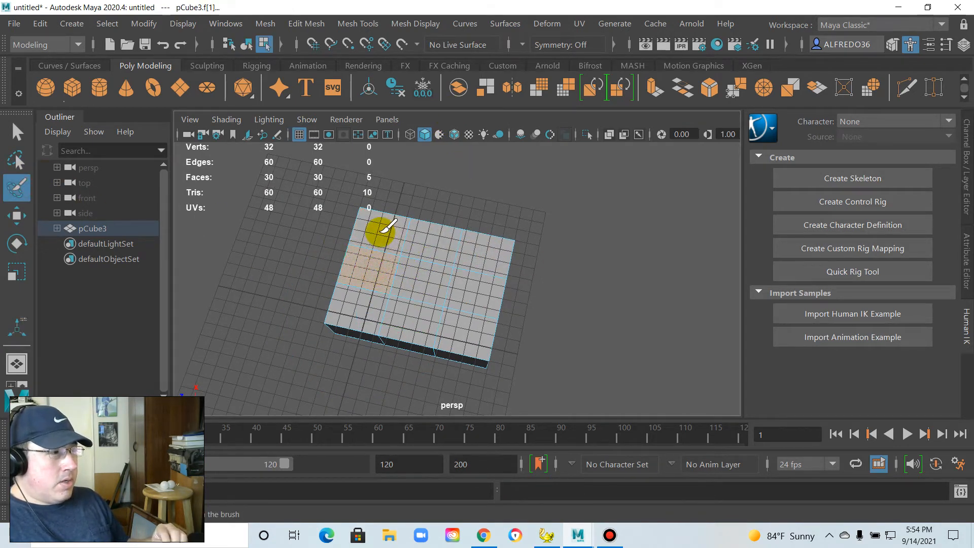
mouse_move(378, 259)
left_mouse_down()
mouse_move(406, 241)
mouse_move(415, 384)
left_mouse_up()
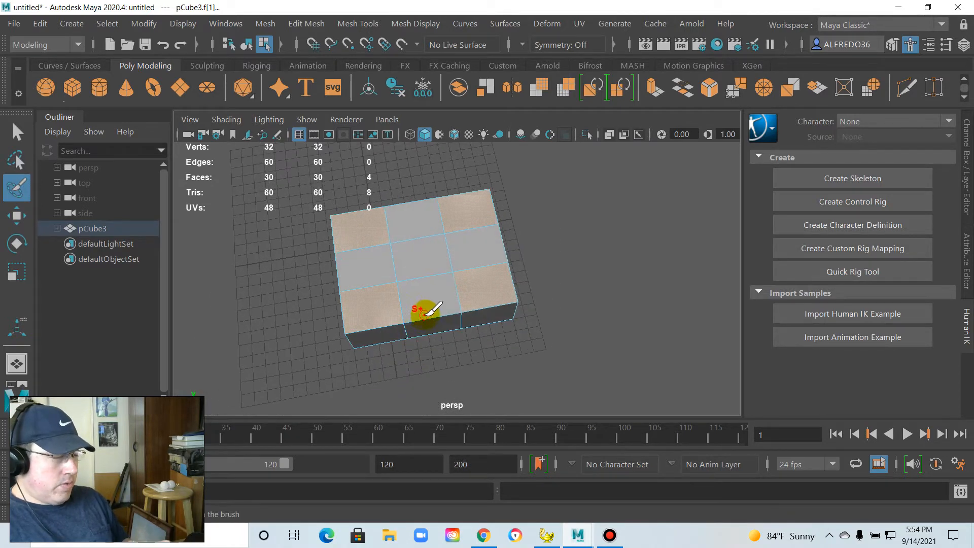
key("ctrl+e")
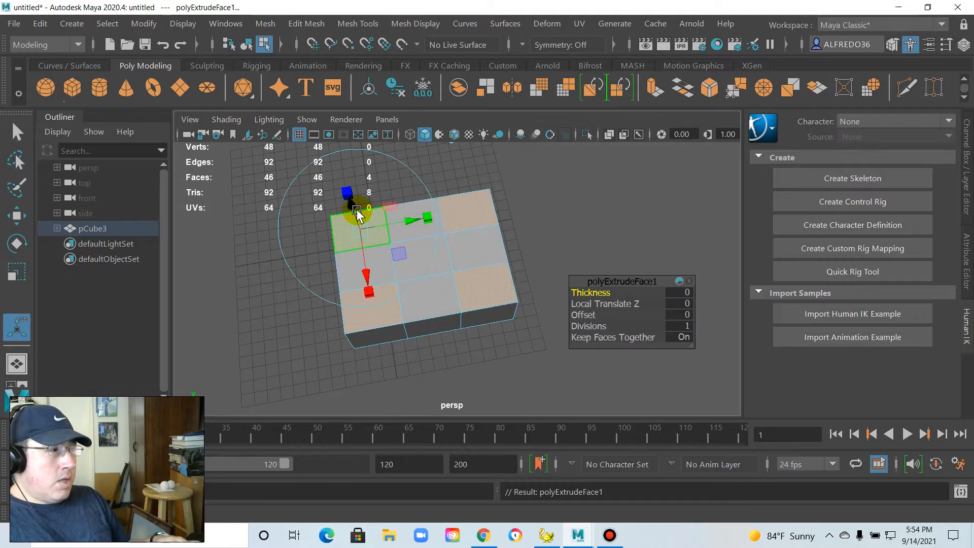
left_click_drag(351, 213, 352, 236)
Extrude the four inset corner faces upward about 7.23 units to form columns
key("ctrl+r")
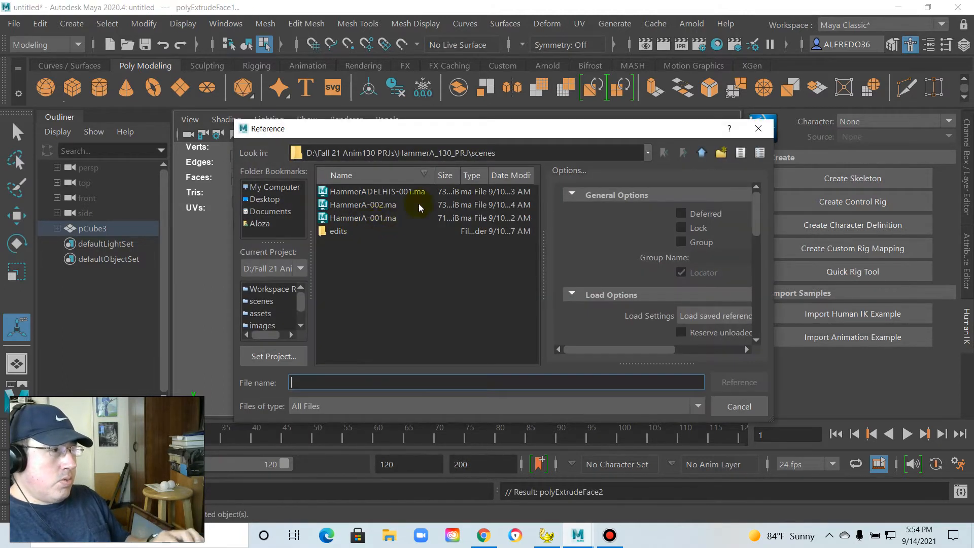
left_click(742, 407)
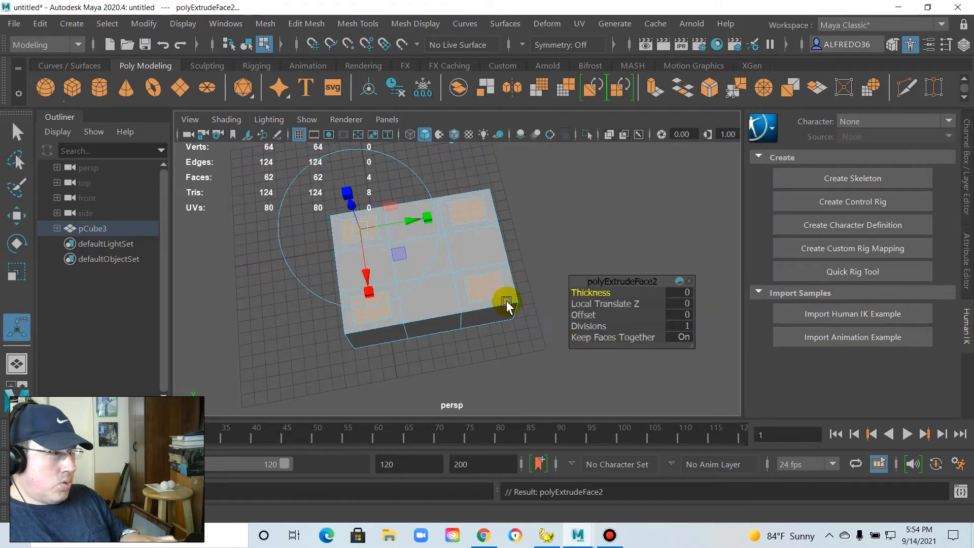
left_click_drag(353, 205, 330, 148)
left_click_drag(467, 282, 498, 326, "alt")
left_click_drag(561, 284, 396, 299, "alt")
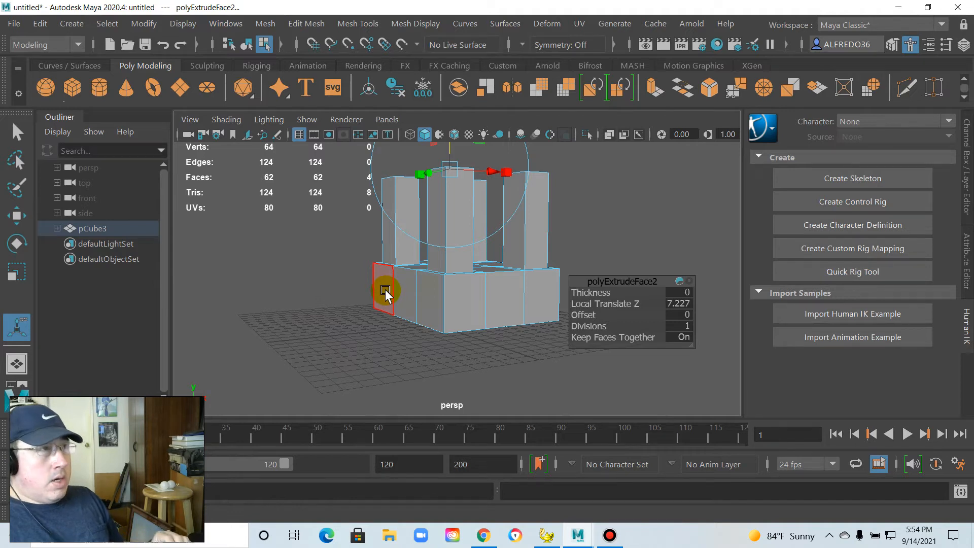
Examine the box and its four extruded corner columns from several angles and distances
left_click(401, 300)
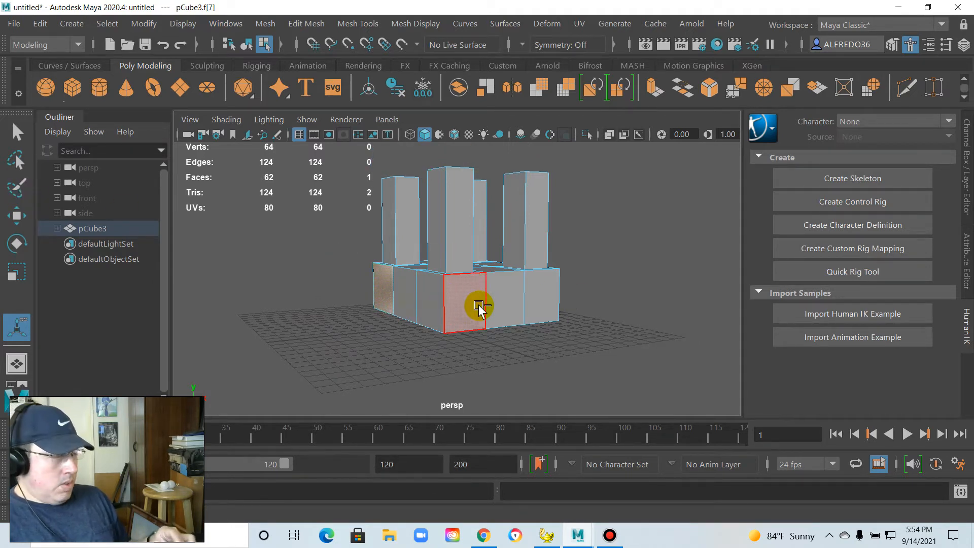
key("ctrl+z")
left_click_drag(516, 259, 422, 298, "alt")
scroll(554, 245, "down", 3)
left_click_drag(550, 247, 621, 271, "alt")
scroll(522, 269, "up", 5)
left_click(383, 234)
left_click(619, 270)
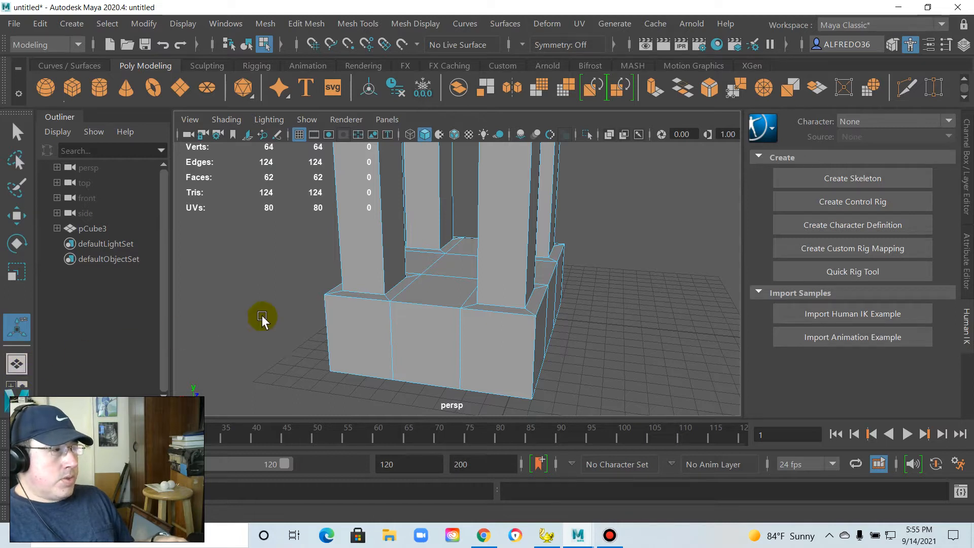
left_click_drag(293, 309, 385, 289, "alt")
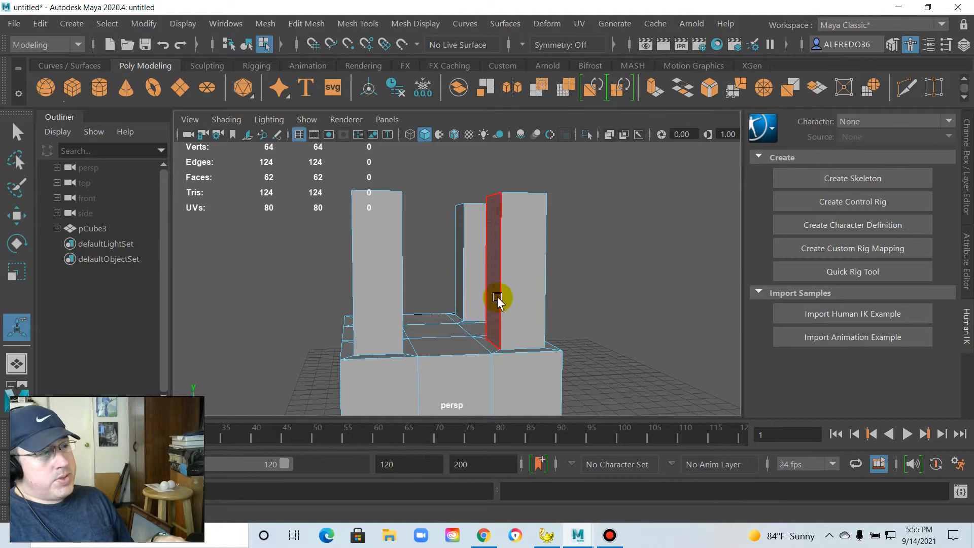
left_click_drag(472, 274, 405, 279, "alt")
left_click_drag(469, 285, 519, 289, "alt")
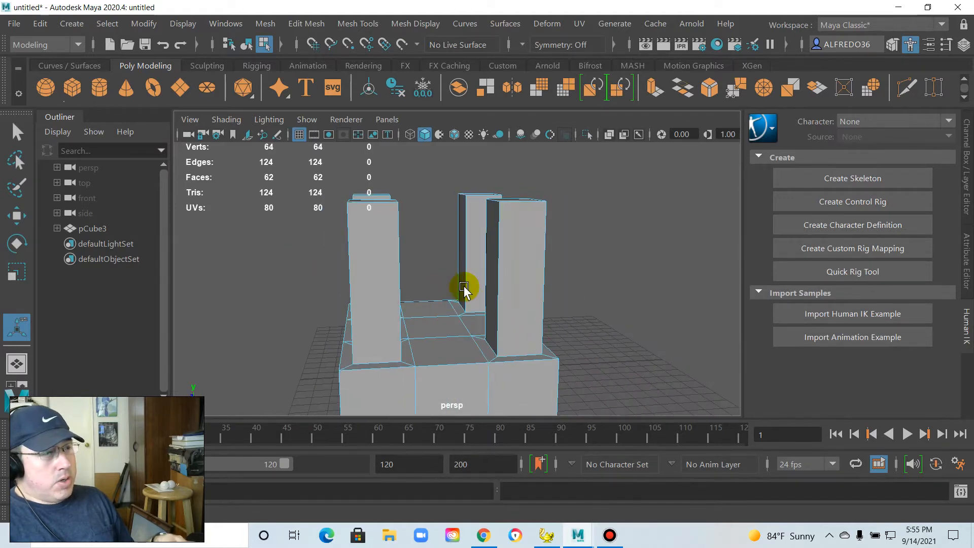
Switch to object selection, select the whole box with its columns, and display it in the four-view layout
left_click(246, 44)
left_click(482, 262)
mouse_move(482, 262)
left_mouse_down("alt")
mouse_move(387, 278)
mouse_move(467, 269)
left_mouse_up("alt")
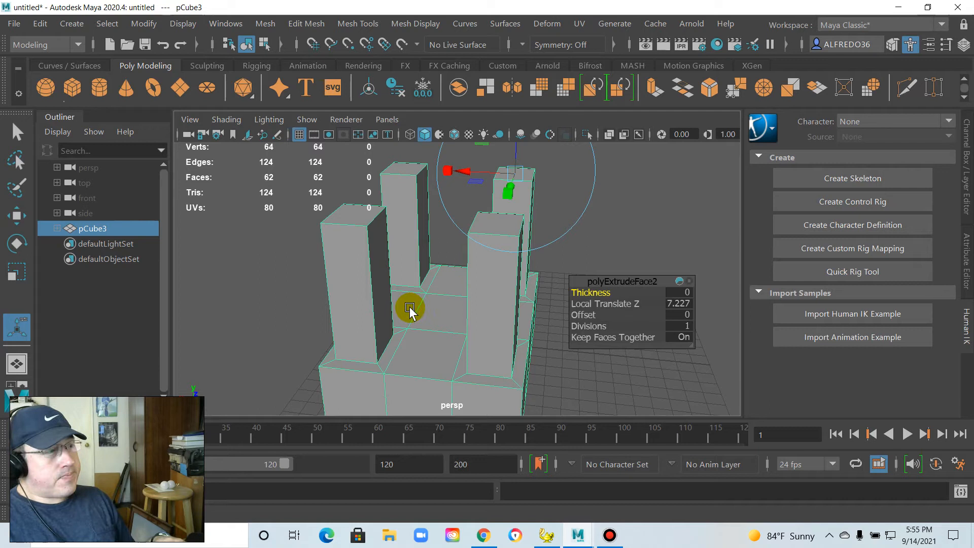
key("space")
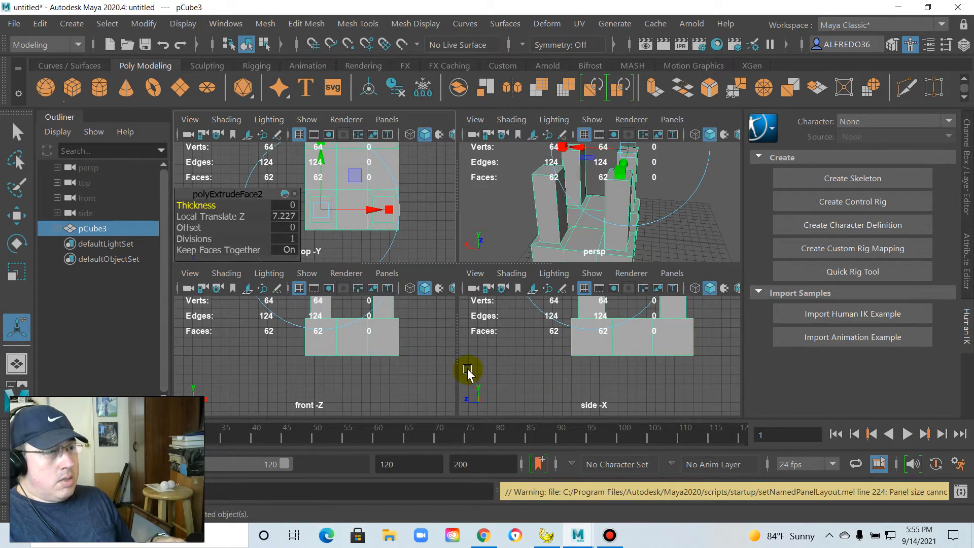
Slice horizontally across all four columns twice with Multi-Cut in the front view, dividing each column into three sections
key("space")
middle_click_drag(476, 289, 428, 394, "alt")
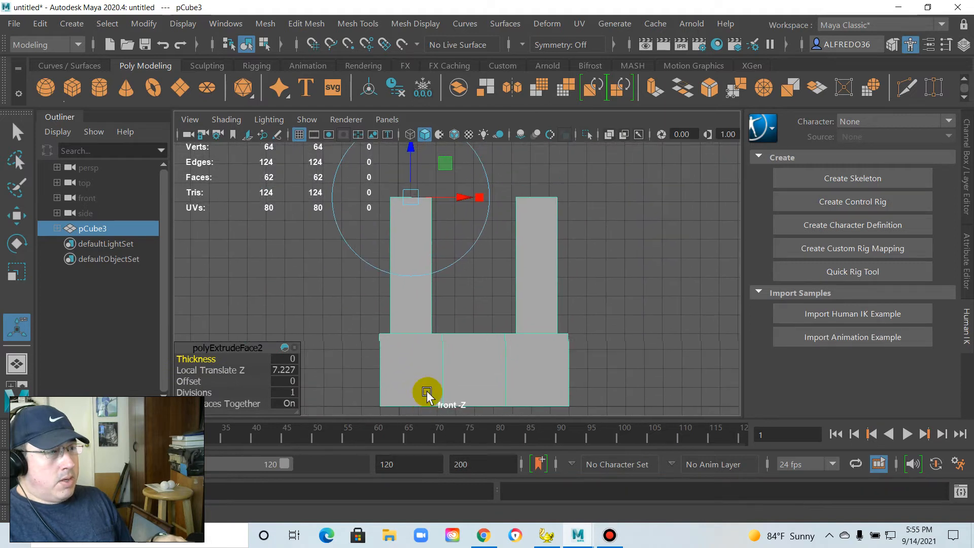
left_click(306, 23)
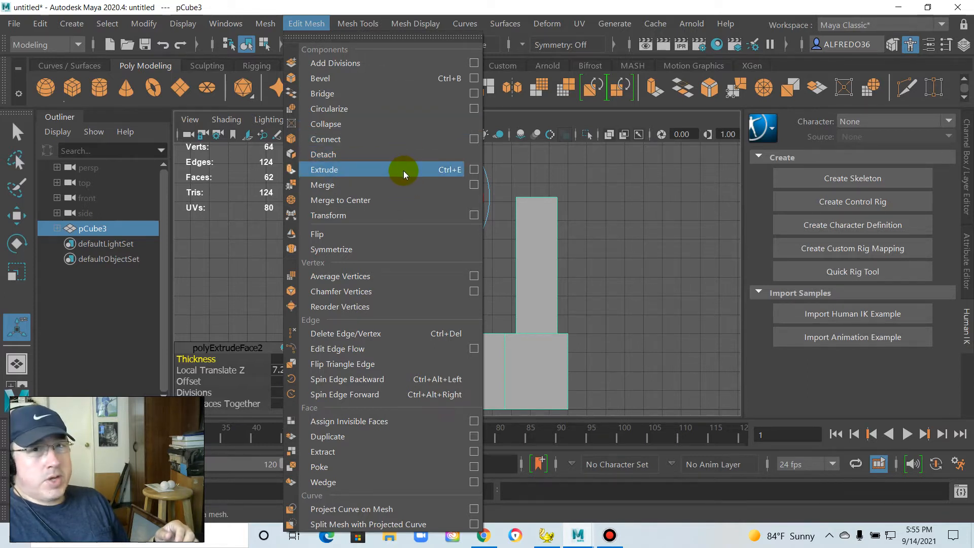
mouse_move(349, 25)
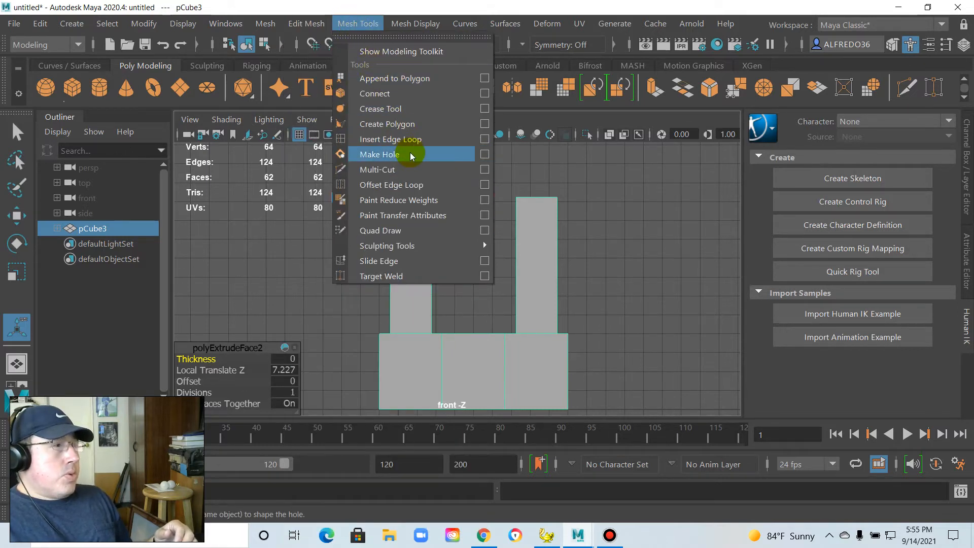
left_click(463, 172)
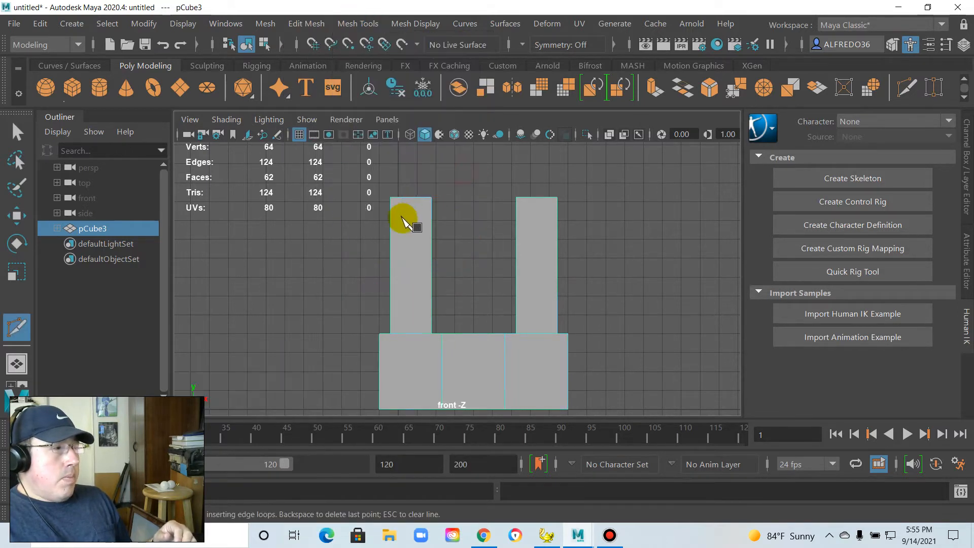
left_click(376, 243)
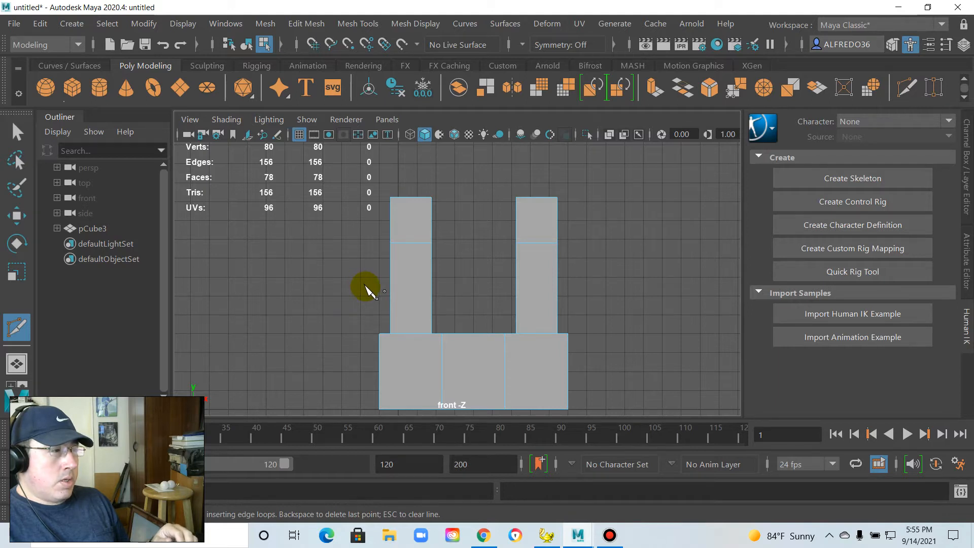
left_click(625, 267, "shift")
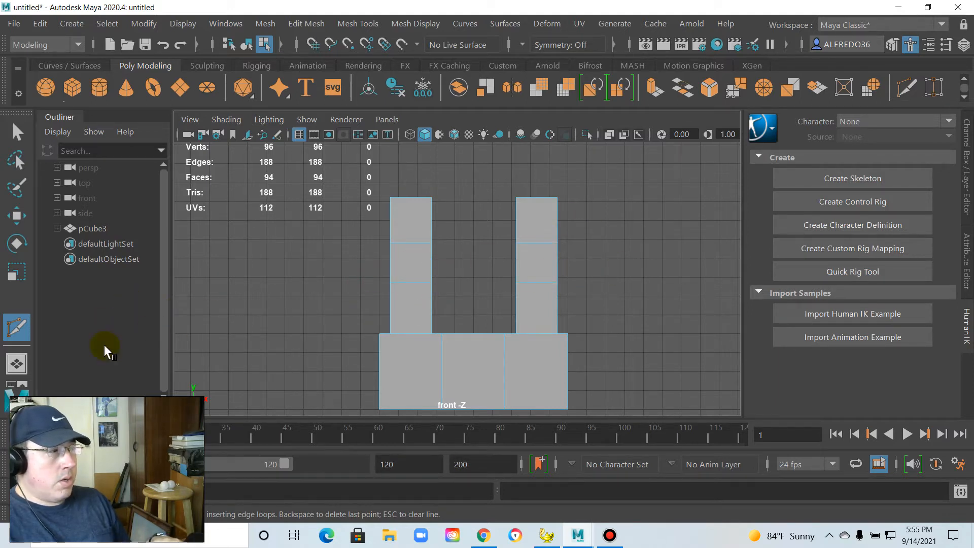
Examine the new cuts around the columns in the perspective and side views
left_click(23, 371)
left_click_drag(463, 305, 500, 263, "alt")
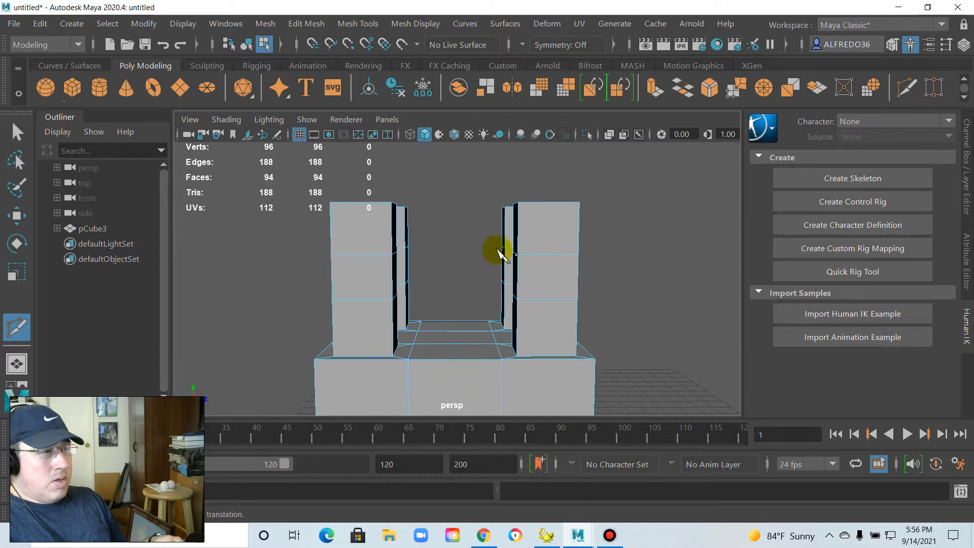
left_click_drag(436, 253, 348, 311, "alt")
scroll(417, 246, "up", 4)
left_click_drag(370, 276, 406, 280, "alt")
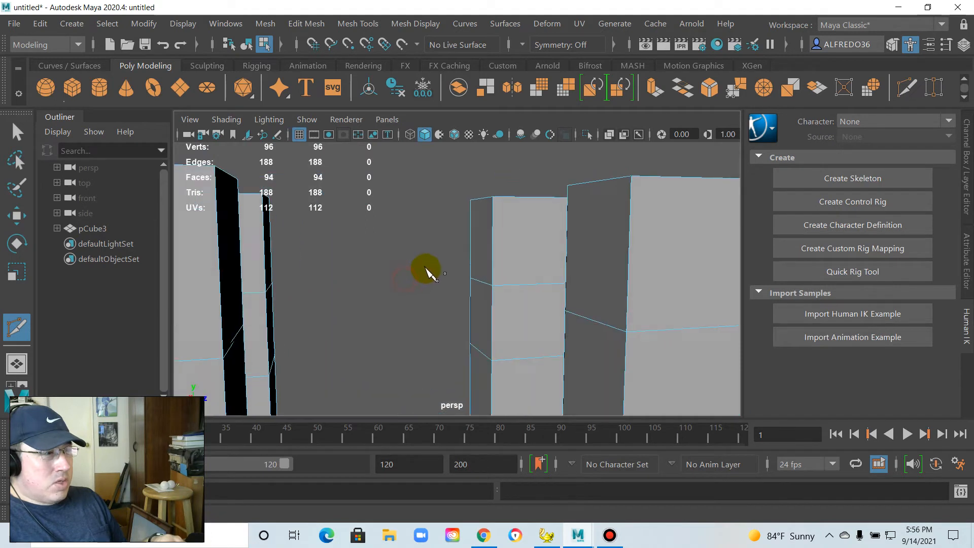
scroll(421, 279, "down", 5)
left_click_drag(387, 328, 411, 276, "alt")
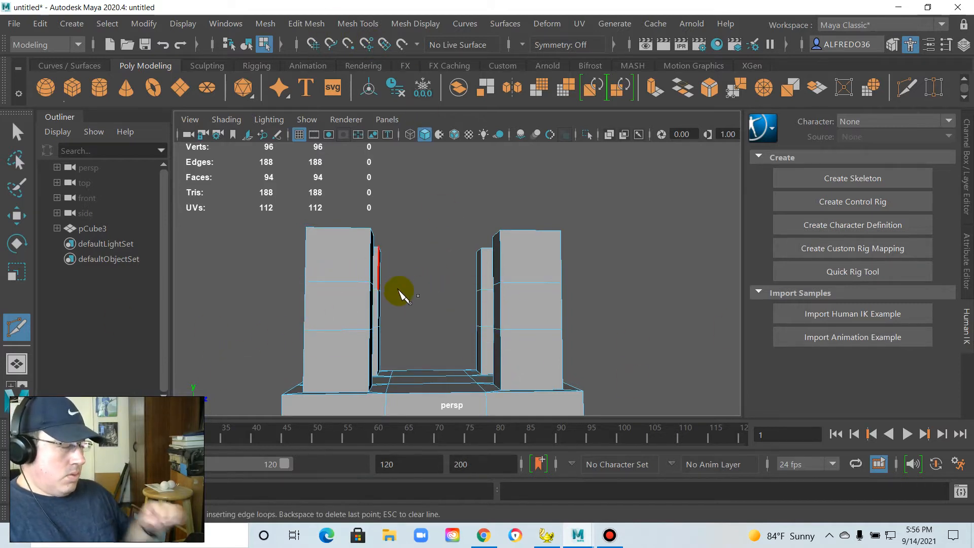
scroll(415, 318, "up", 3)
scroll(416, 319, "up", 2)
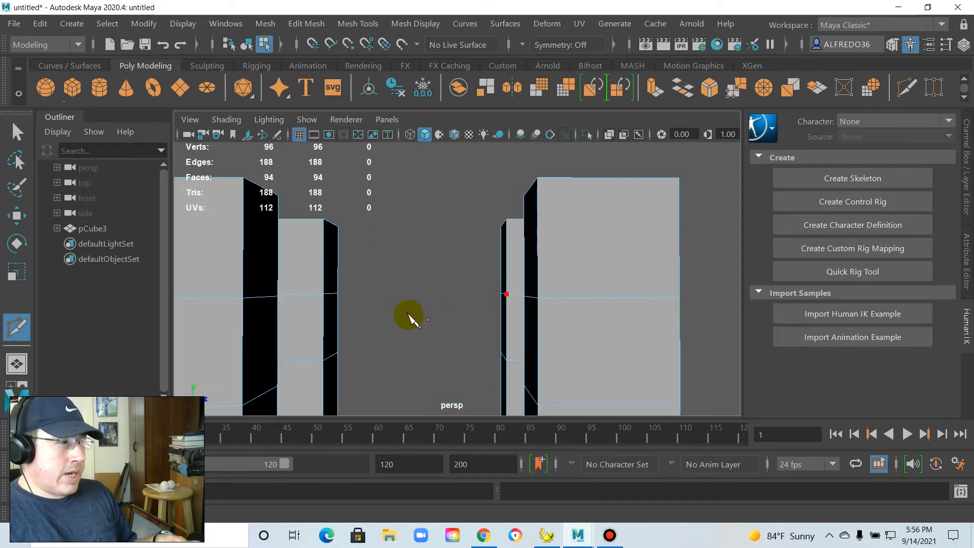
key("space")
key("space")
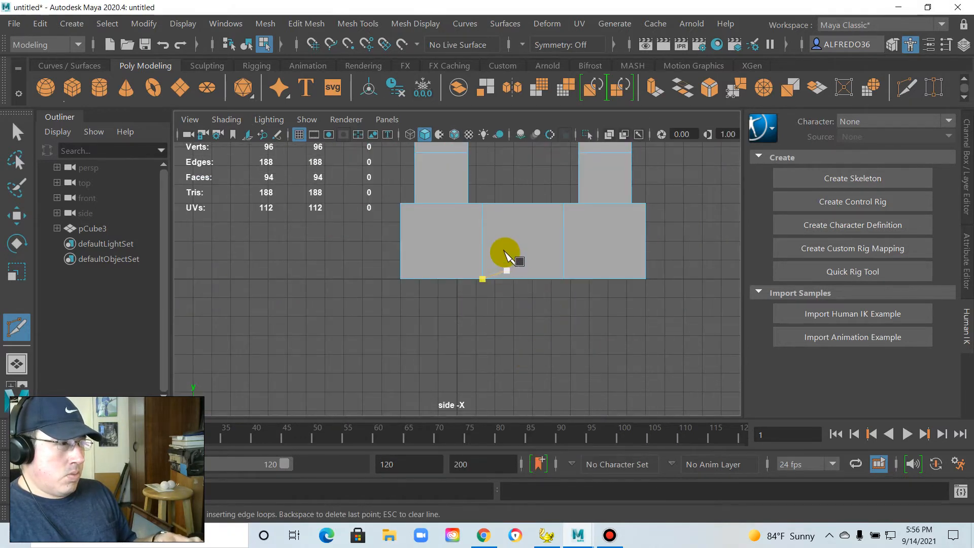
scroll(505, 255, "up", 6)
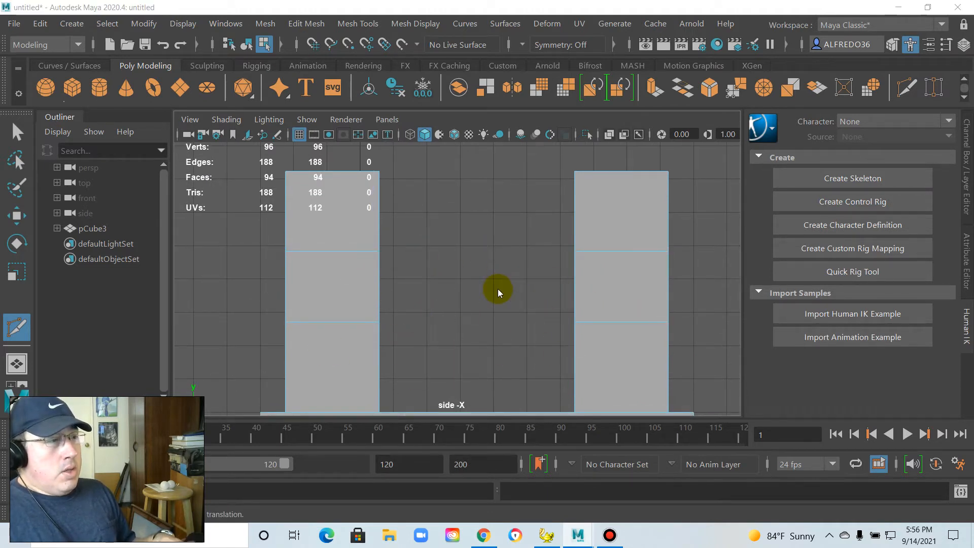
key("space")
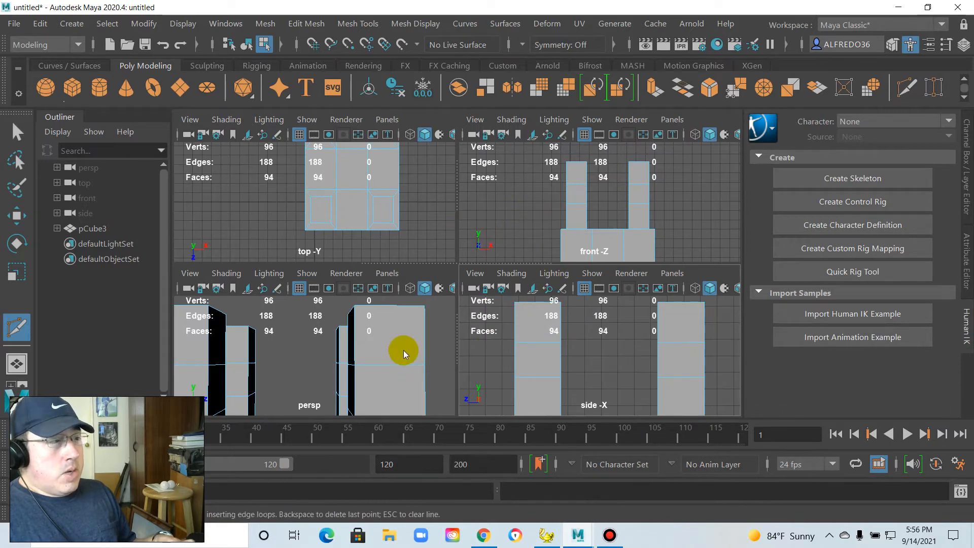
key("space")
Select the middle inward-facing face on each of the four columns and inset these faces with Extrude
left_click_drag(518, 304, 382, 238, "alt")
right_click_drag(365, 231, 364, 167)
left_click(17, 134)
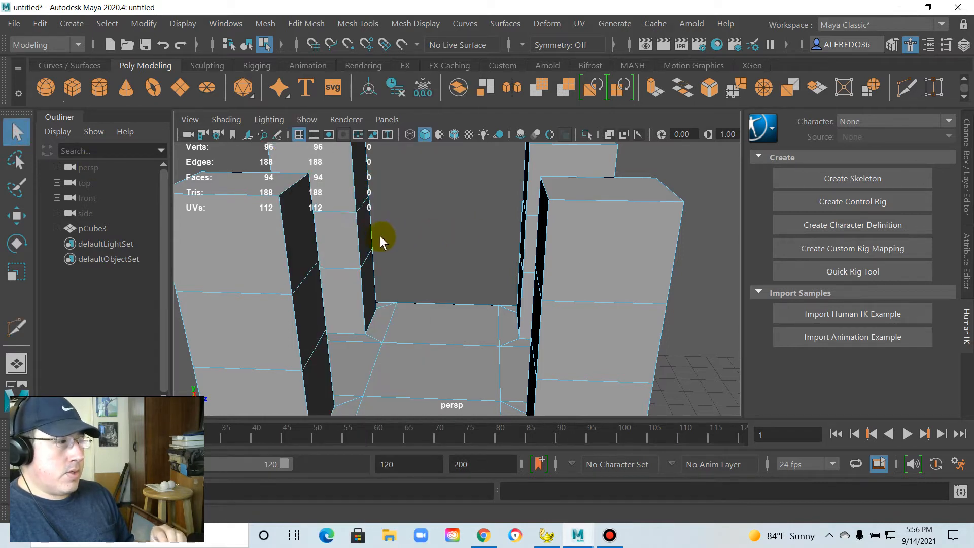
left_click(370, 236)
left_click_drag(486, 237, 498, 233, "alt")
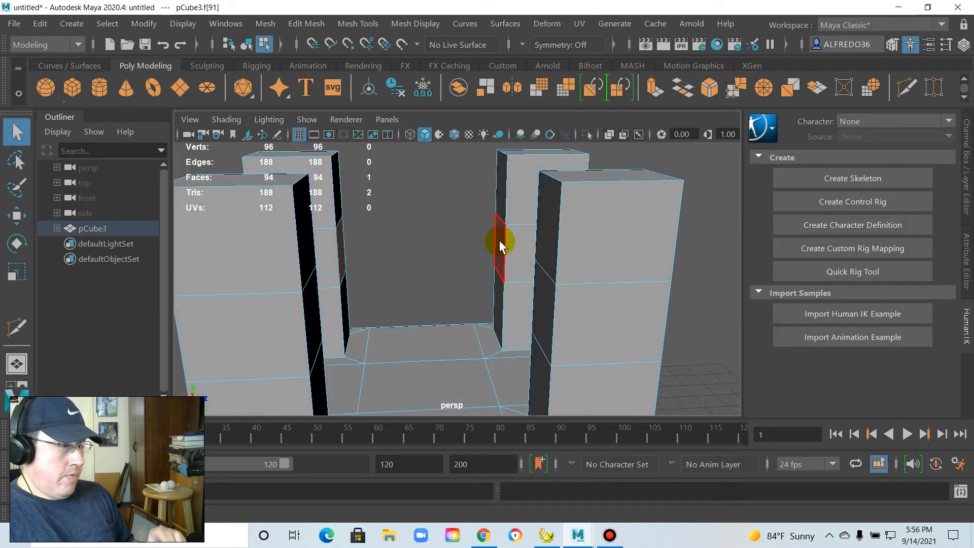
left_click(499, 239, "shift")
left_click(544, 303, "shift")
left_click(311, 324, "shift")
key("ctrl+e")
left_click_drag(483, 299, 528, 315)
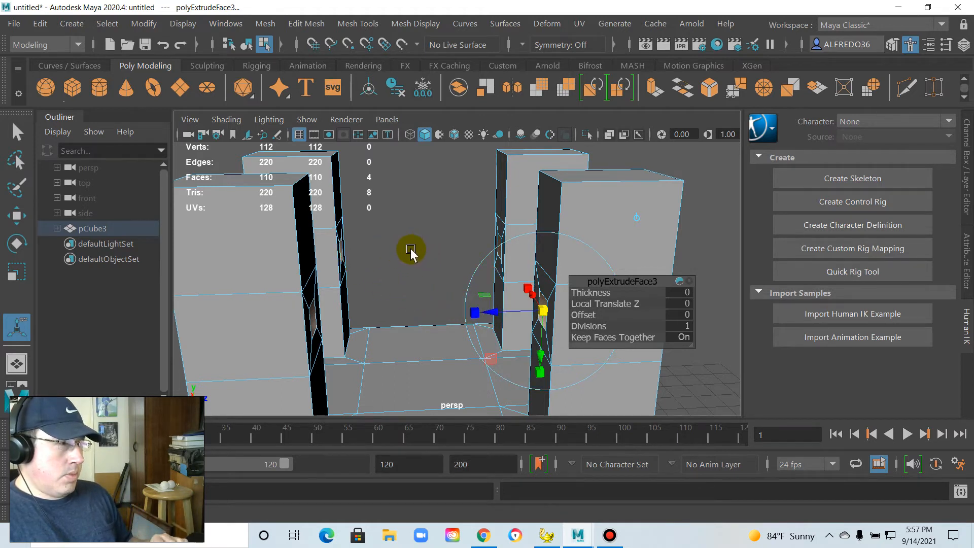
left_click_drag(535, 309, 490, 319)
key("ctrl+z")
Select the inset faces of the two columns on one side and extrude them about 5.57 units toward the opposite columns
left_click_drag(412, 264, 381, 280, "alt")
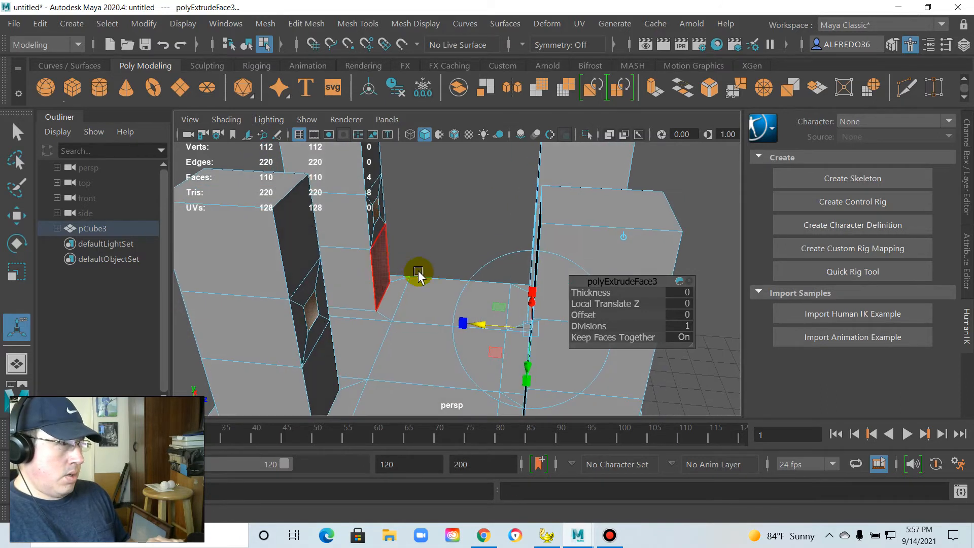
left_click(406, 232)
left_click(377, 211)
left_click(312, 306, "shift")
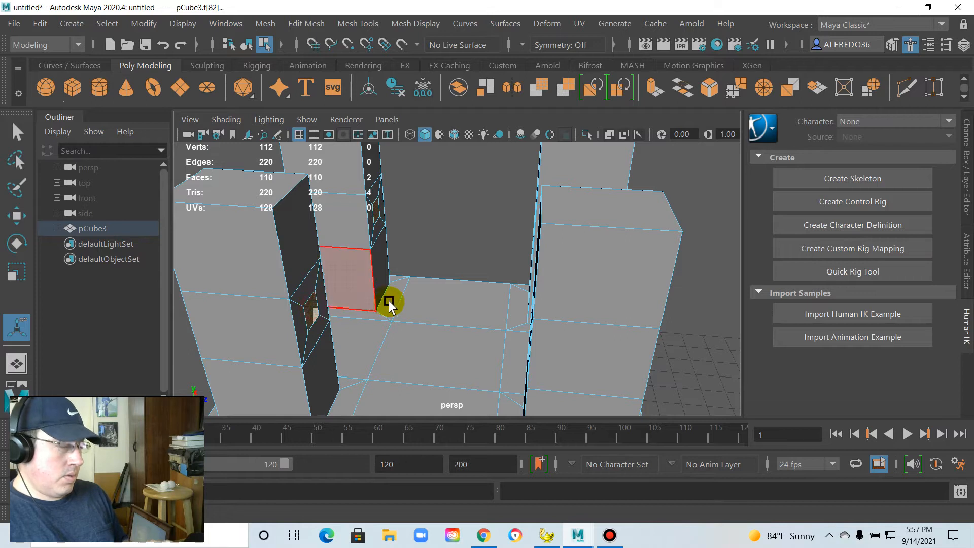
key("ctrl+e")
left_click_drag(359, 311, 566, 338)
Delete the end faces of the two crossbars and the inset faces facing them on the opposite columns
left_click_drag(474, 278, 340, 245, "alt")
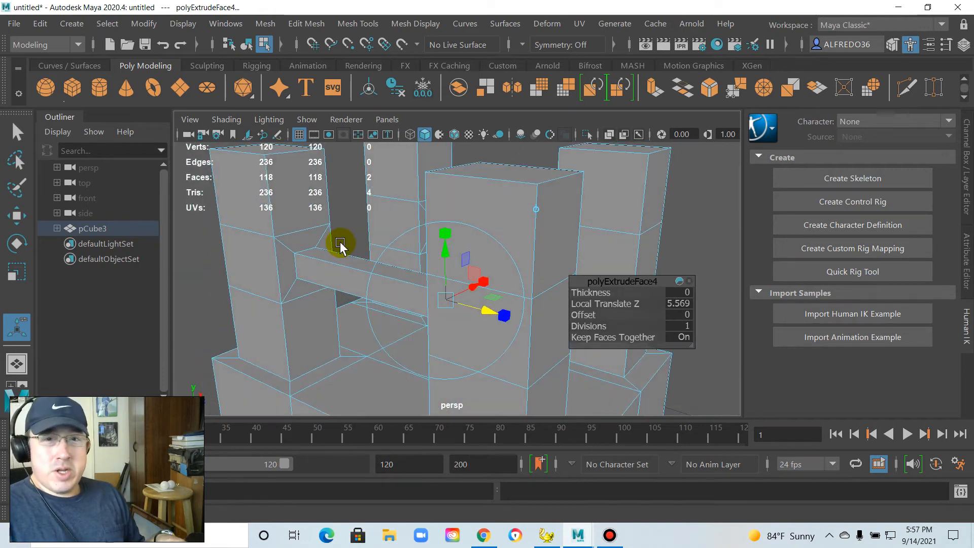
left_click_drag(339, 246, 412, 257, "alt")
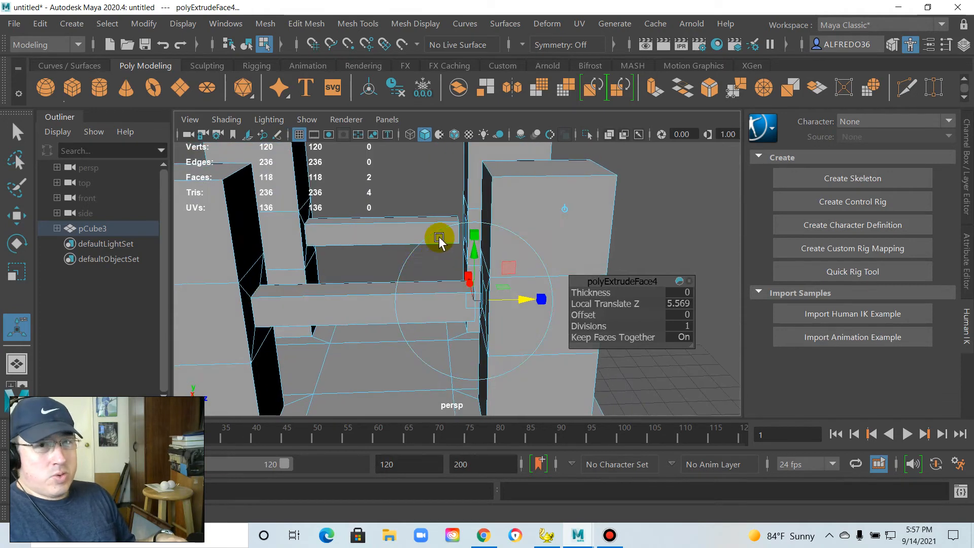
left_click_drag(490, 246, 401, 208, "alt")
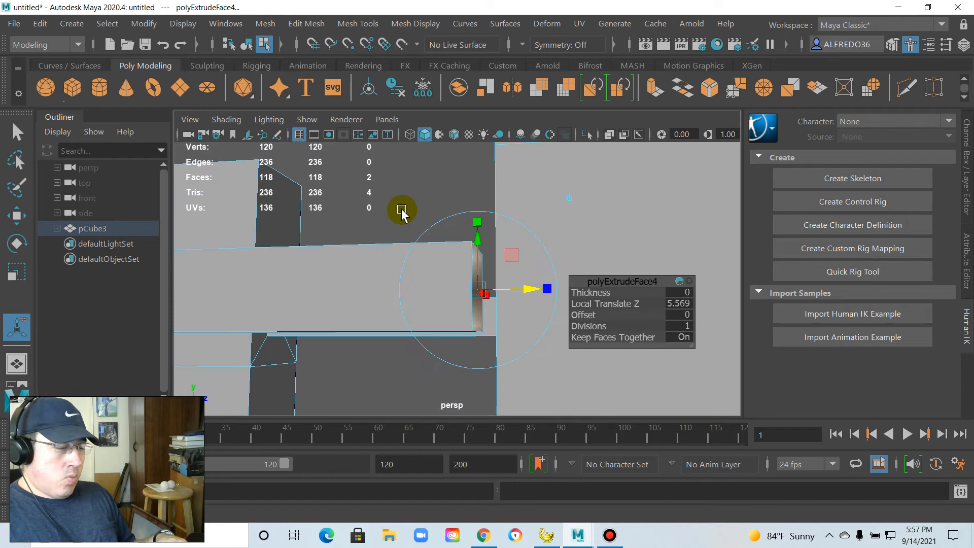
key("Delete")
left_click_drag(441, 254, 531, 299, "alt")
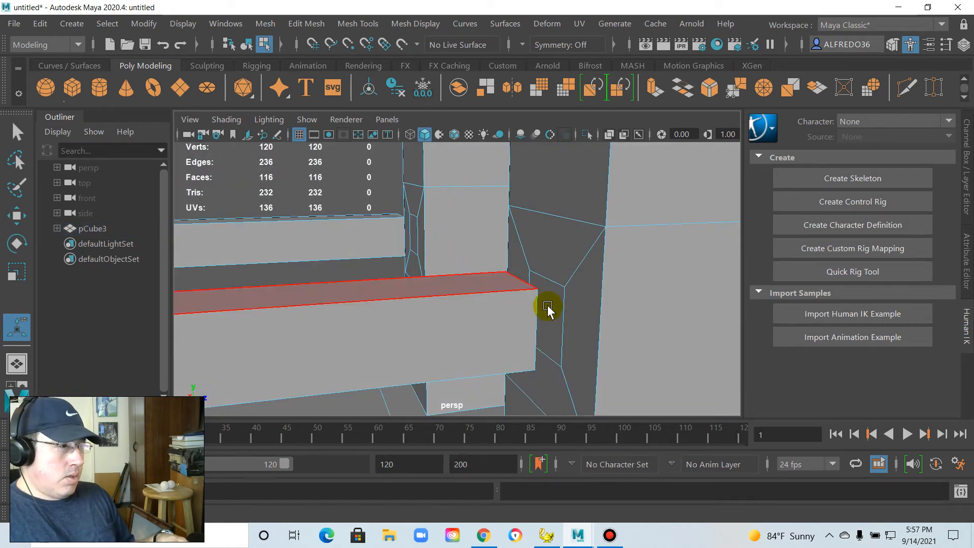
left_click(524, 291)
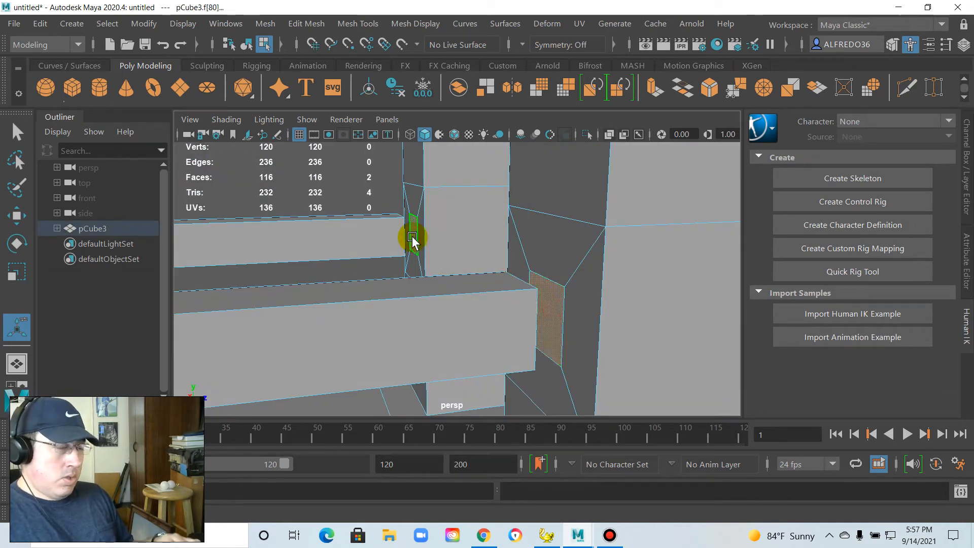
key("Delete")
Switch to vertex selection and select the crossbar's upper corner vertex together with the matching corner of the column opening
left_click_drag(461, 266, 435, 294, "alt")
right_click_drag(435, 294, 526, 304, "alt")
mouse_move(526, 249)
middle_mouse_down("alt")
mouse_move(533, 209)
mouse_move(533, 234)
middle_mouse_up("alt")
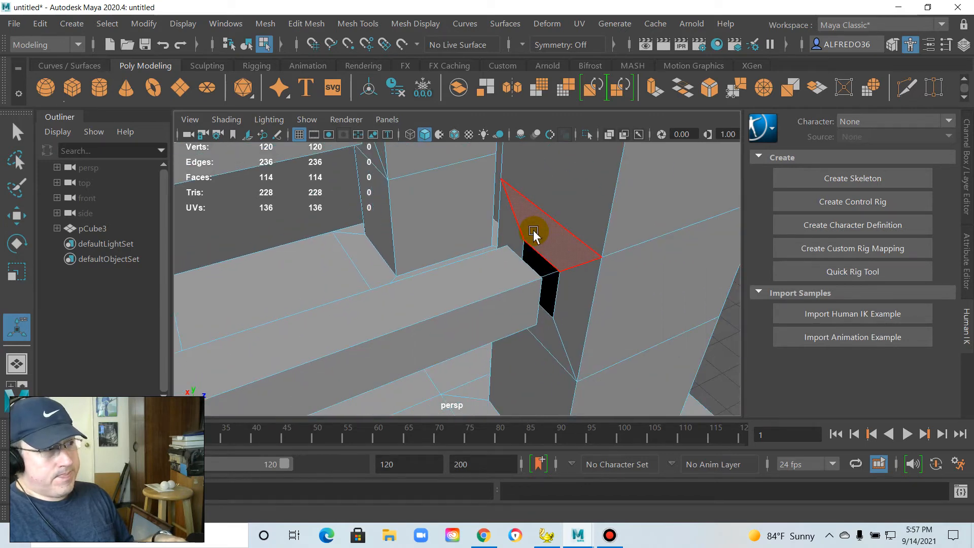
mouse_move(547, 233)
left_mouse_down("alt")
mouse_move(550, 272)
mouse_move(533, 251)
mouse_move(545, 291)
mouse_move(583, 274)
mouse_move(474, 257)
mouse_move(533, 235)
left_mouse_up("alt")
left_click(531, 267)
right_click_drag(530, 267, 470, 142)
left_click_drag(549, 270, 603, 270, "alt")
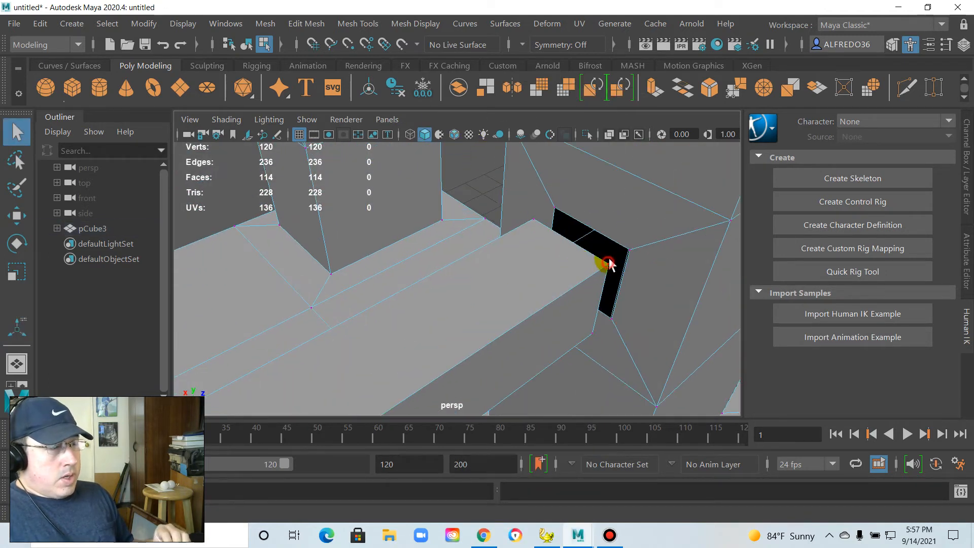
left_click(608, 262)
left_click(629, 245, "shift")
Try to join the two selected vertices with Merge, and undo the attempt
left_click(354, 24)
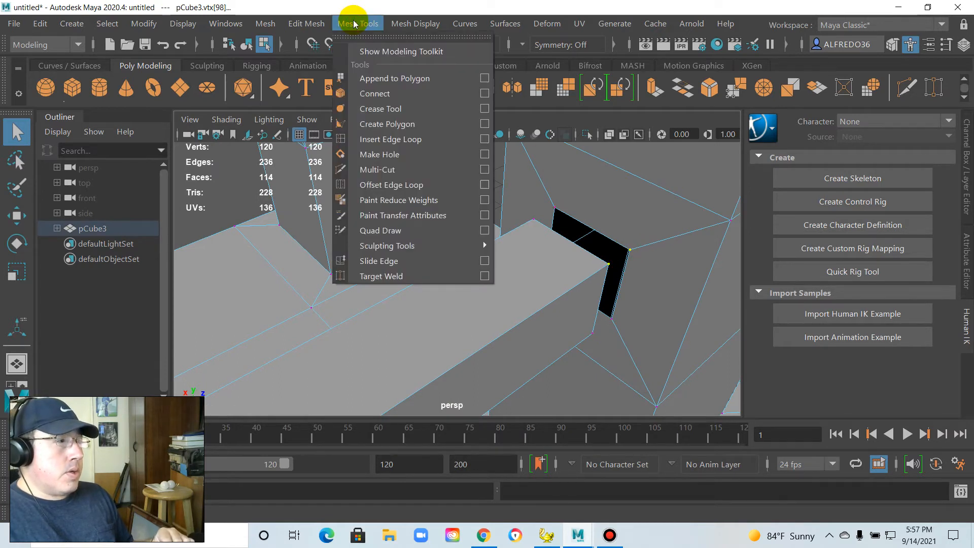
mouse_move(308, 24)
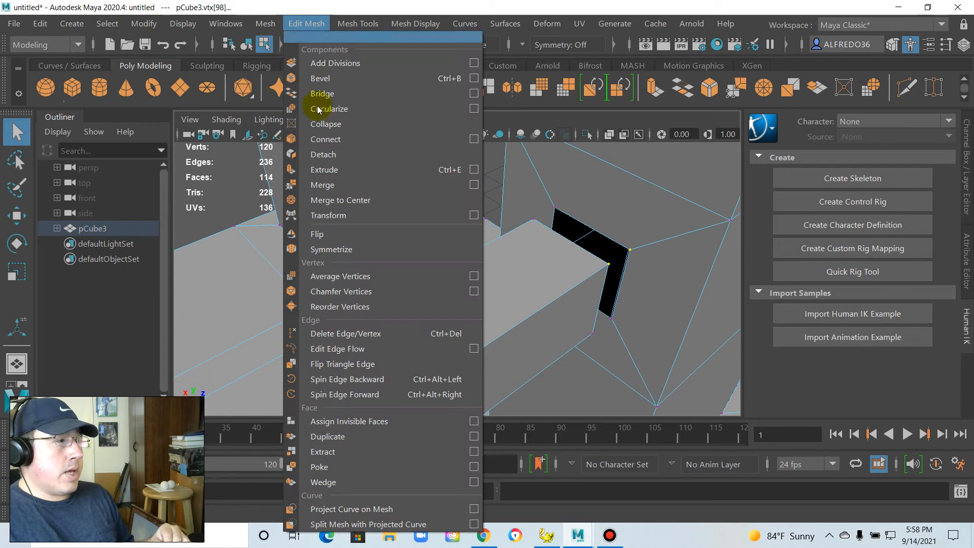
mouse_move(266, 24)
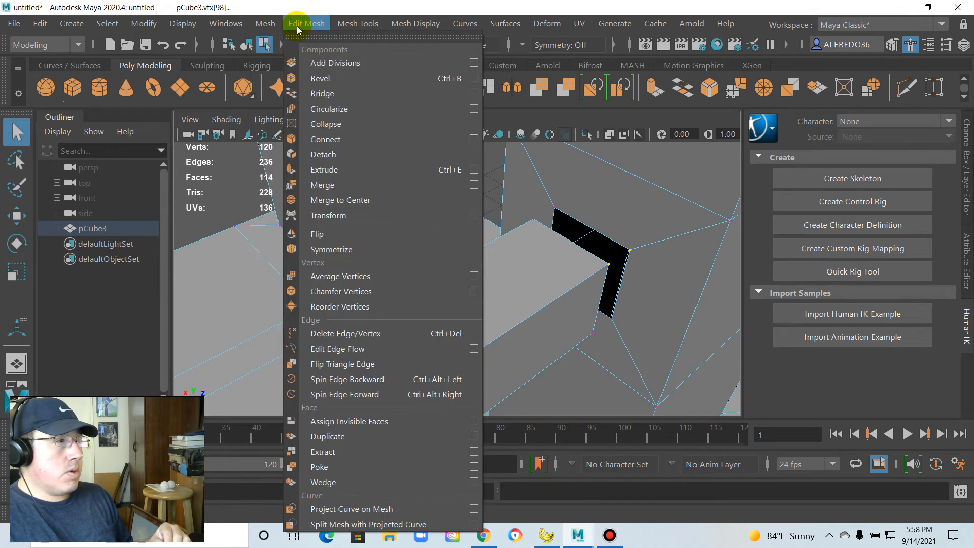
left_click(348, 187)
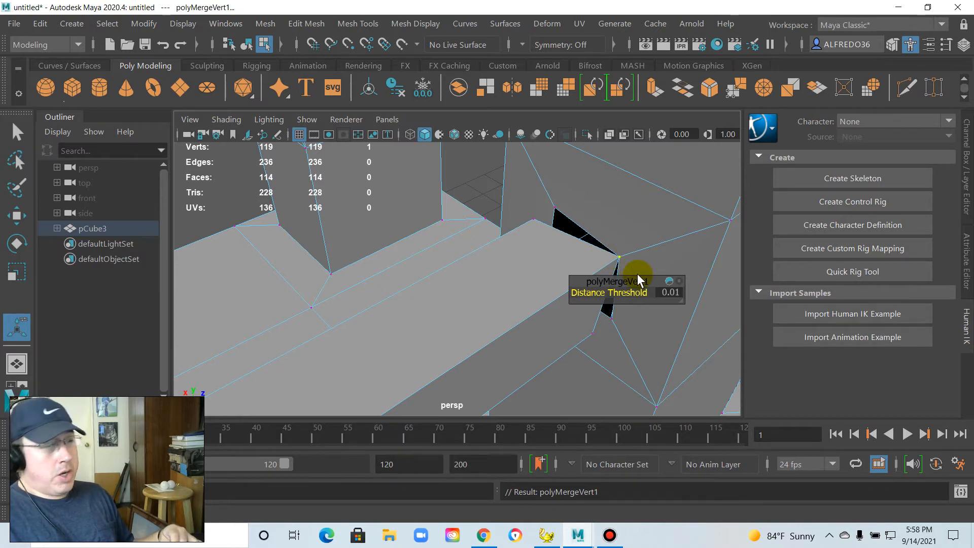
left_click_drag(650, 249, 615, 265, "alt")
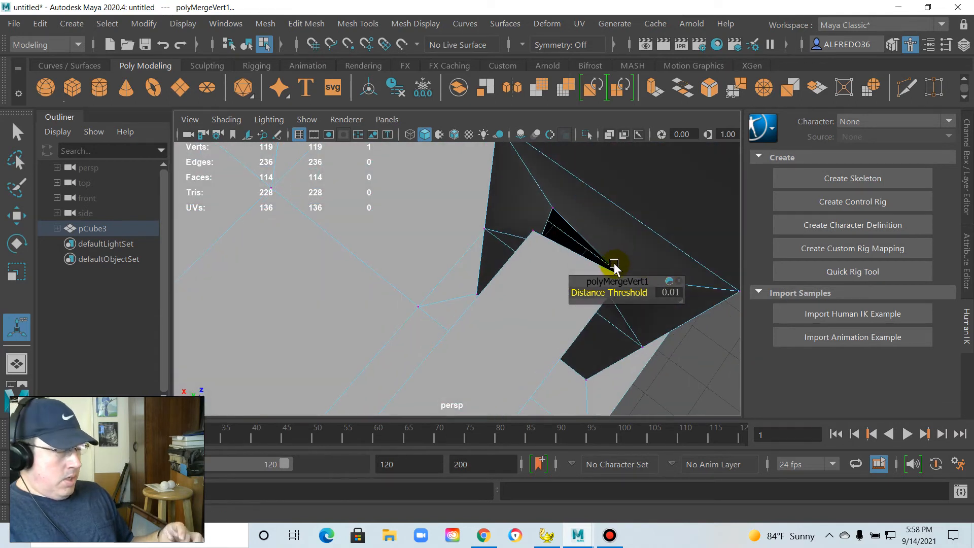
key("ctrl+z")
key("ctrl+z")
Weld the crossbar's upper near corner vertex onto the matching corner of the column opening with Target Weld
scroll(639, 269, "down", 4)
left_click(661, 289)
mouse_move(544, 262)
left_mouse_down("alt")
mouse_move(564, 251)
mouse_move(530, 263)
left_mouse_up("alt")
scroll(564, 252, "up", 4)
right_click_drag(547, 266, 467, 123)
left_click_drag(532, 254, 561, 196, "alt")
right_click_drag(565, 121, 507, 137)
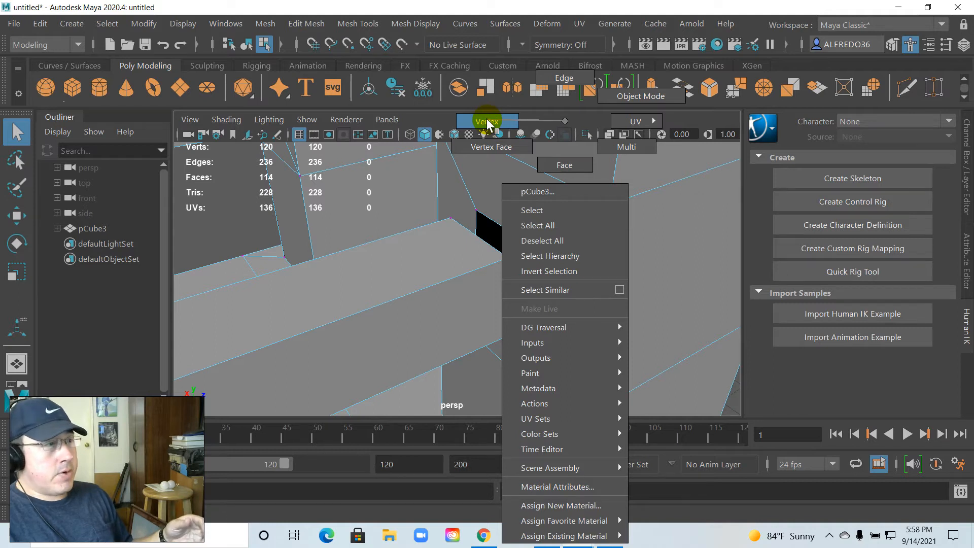
right_click_drag(487, 124, 487, 124)
left_click(352, 24)
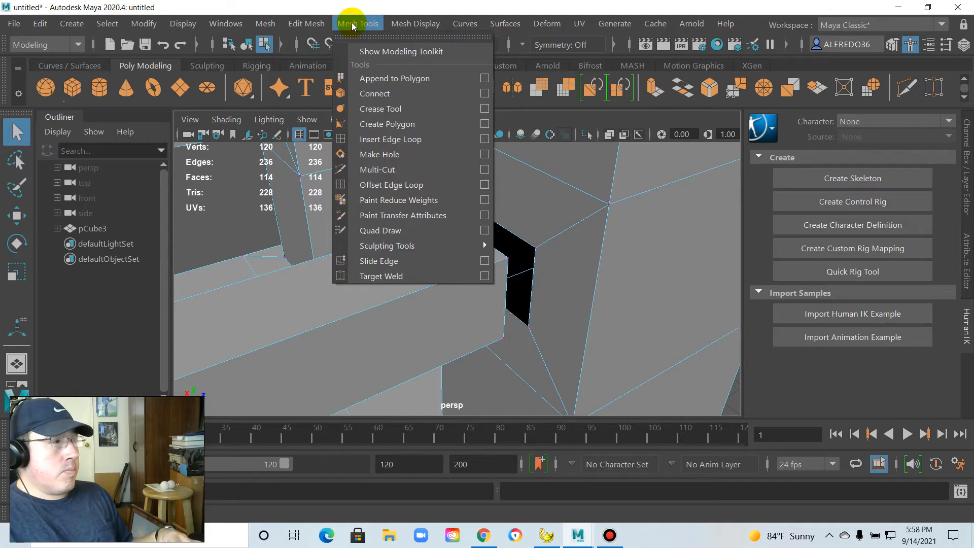
left_click(431, 281)
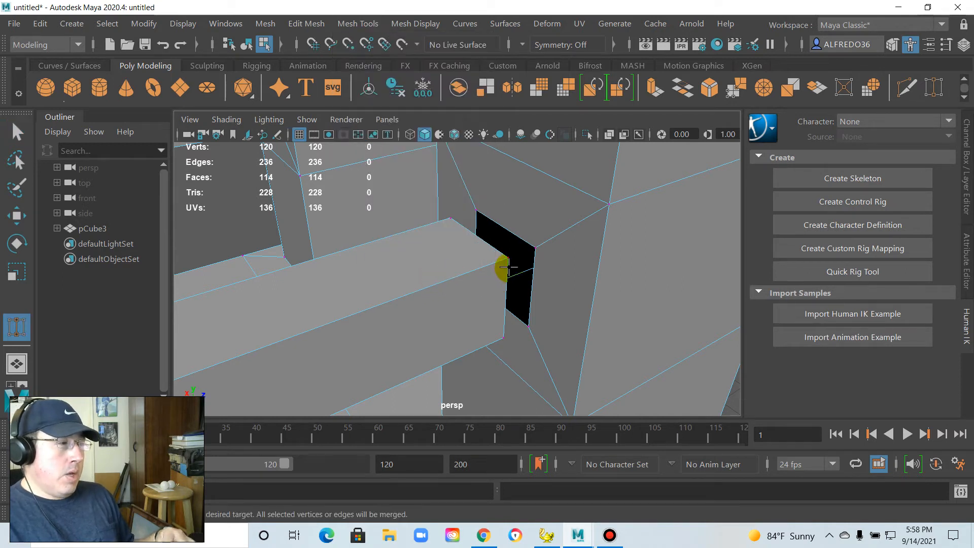
left_click_drag(504, 262, 418, 267, "alt")
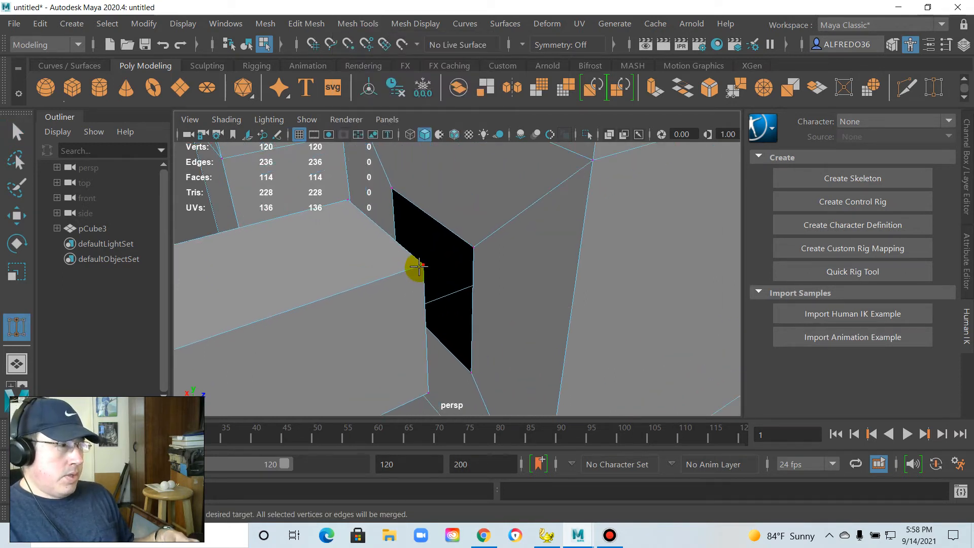
left_click_drag(475, 244, 473, 247)
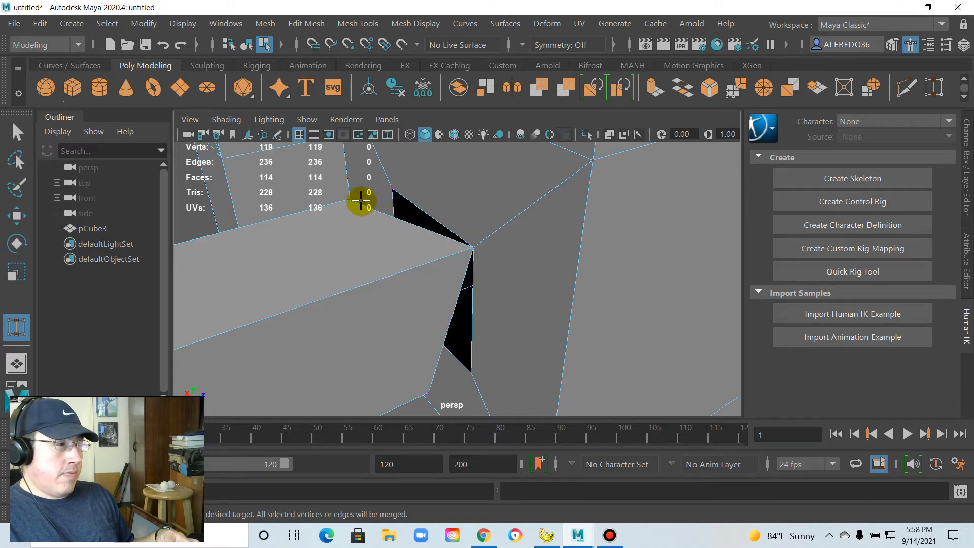
Weld the first crossbar's remaining three end vertices onto the matching corners of the column opening with Target Weld
left_click_drag(391, 189, 420, 200)
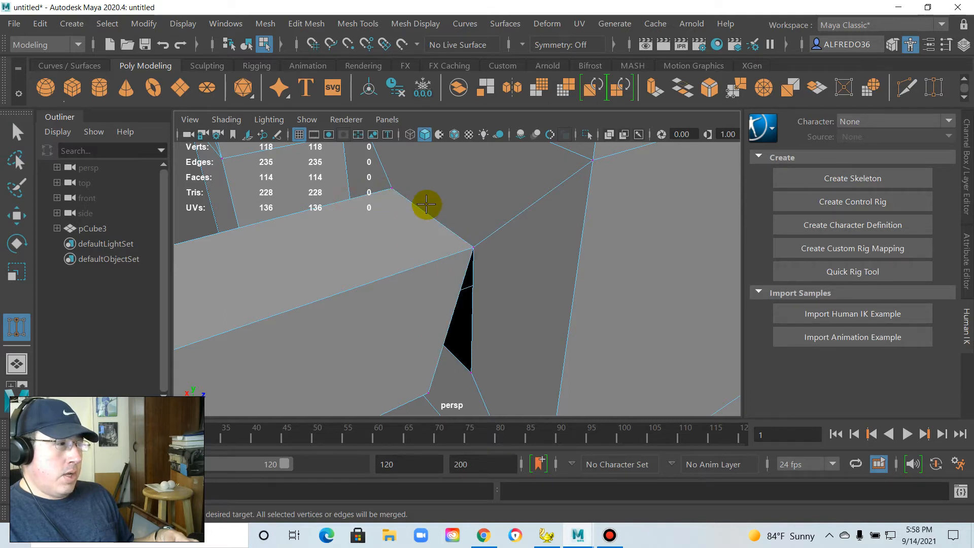
left_click_drag(370, 258, 452, 221, "alt")
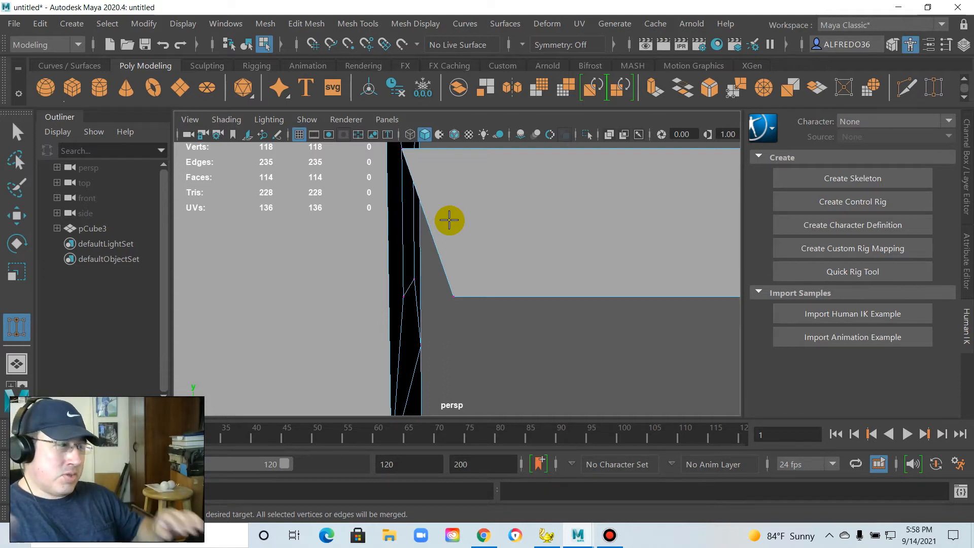
left_click_drag(466, 310, 447, 329, "alt")
key("super")
key("super")
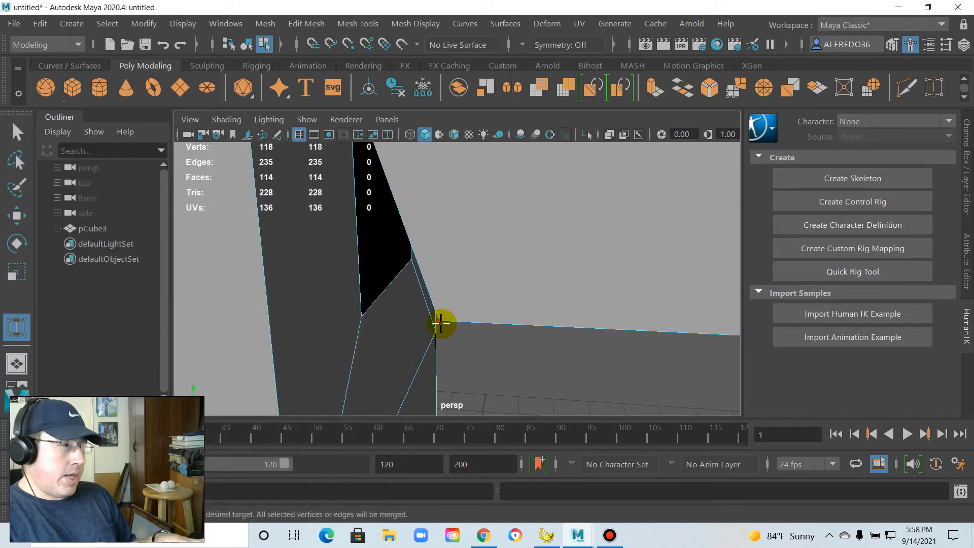
left_click_drag(360, 317, 360, 318)
left_click_drag(522, 319, 413, 282, "alt")
left_click_drag(564, 271, 566, 272)
left_click_drag(508, 260, 551, 325, "alt")
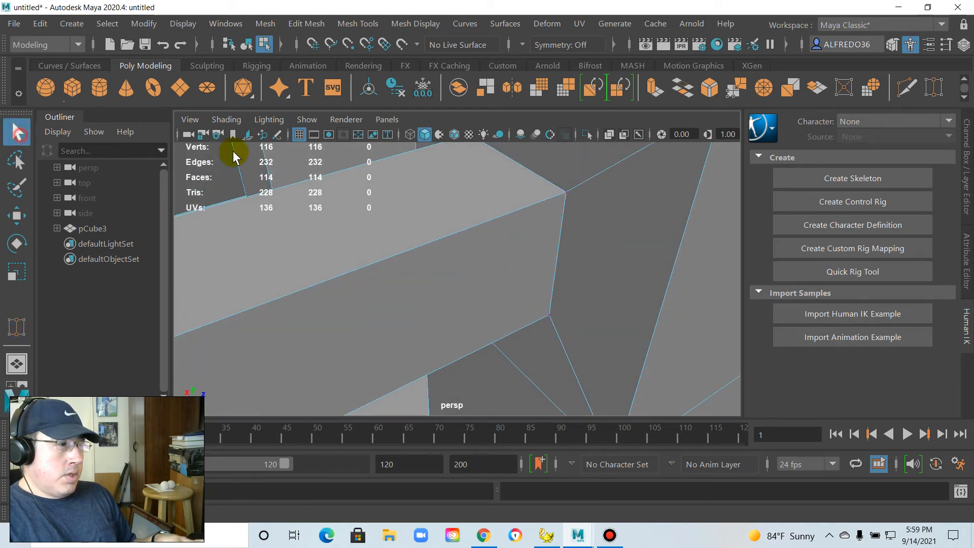
Select the first crossbar's welded upper near corner vertex with the Move tool
left_click(565, 191)
key("w")
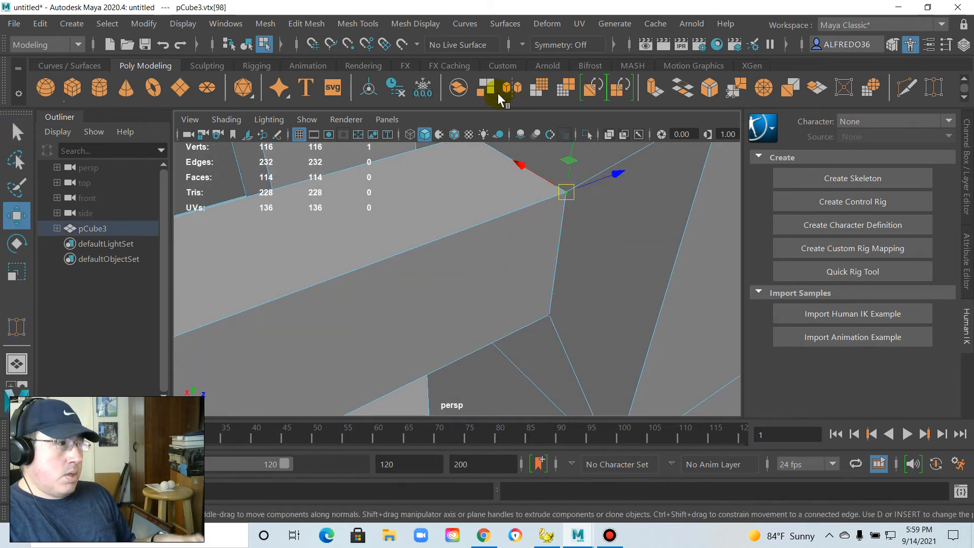
left_click_drag(604, 179, 511, 272)
left_click_drag(423, 262, 430, 243, "alt")
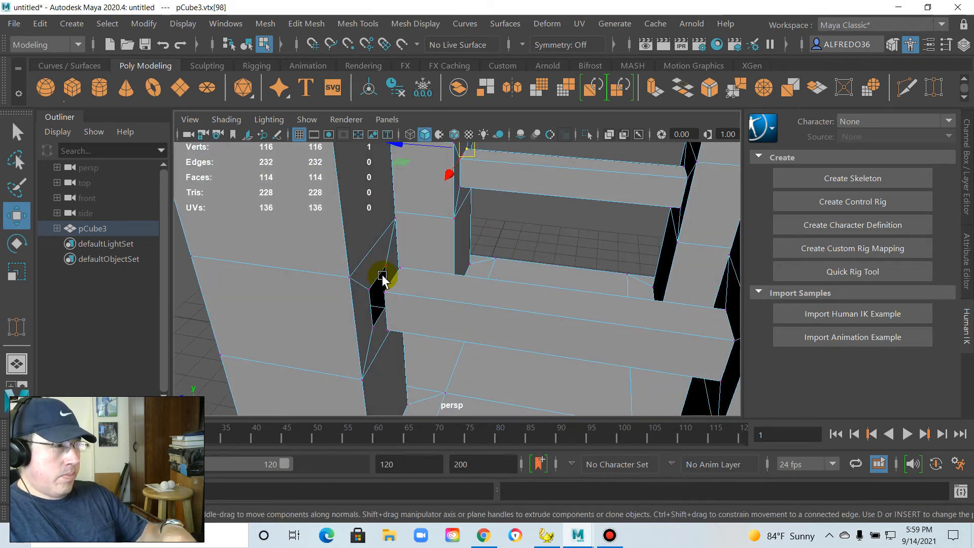
Try to Target Weld the second crossbar's upper far corner vertex onto its column opening, and undo the weld
key("y")
left_click_drag(399, 270, 403, 276, "alt")
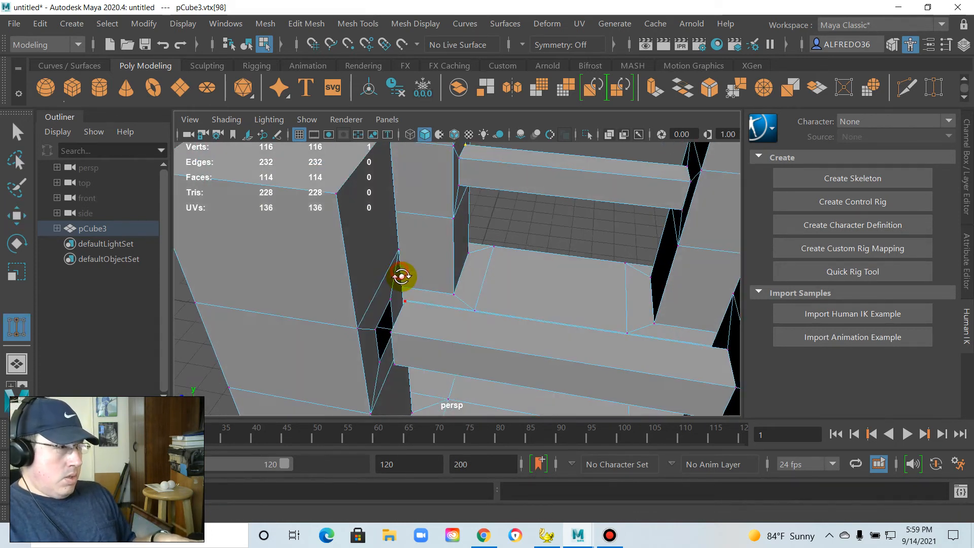
scroll(407, 281, "up", 5)
middle_click_drag(409, 282, 445, 233, "alt")
left_click_drag(418, 241, 388, 241, "alt")
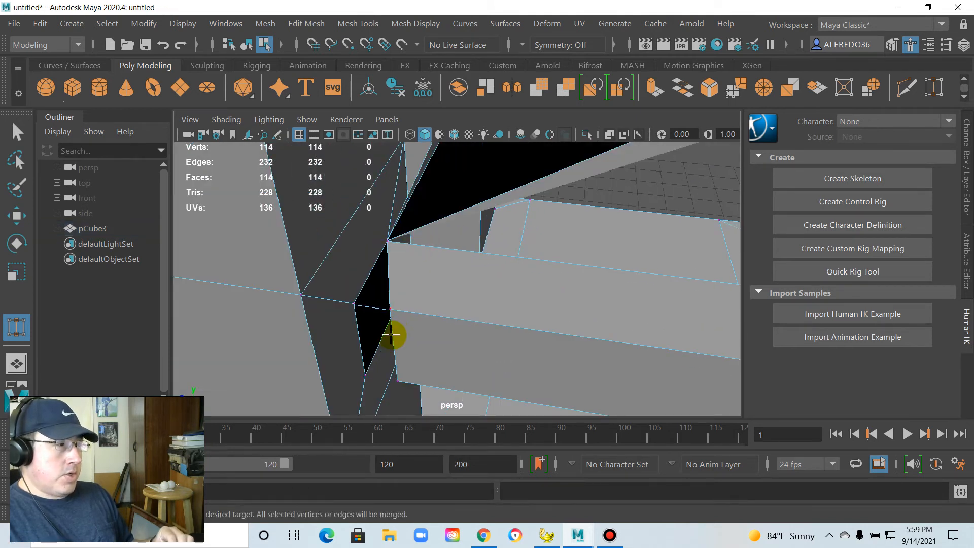
scroll(489, 276, "down", 9)
scroll(498, 269, "up", 5)
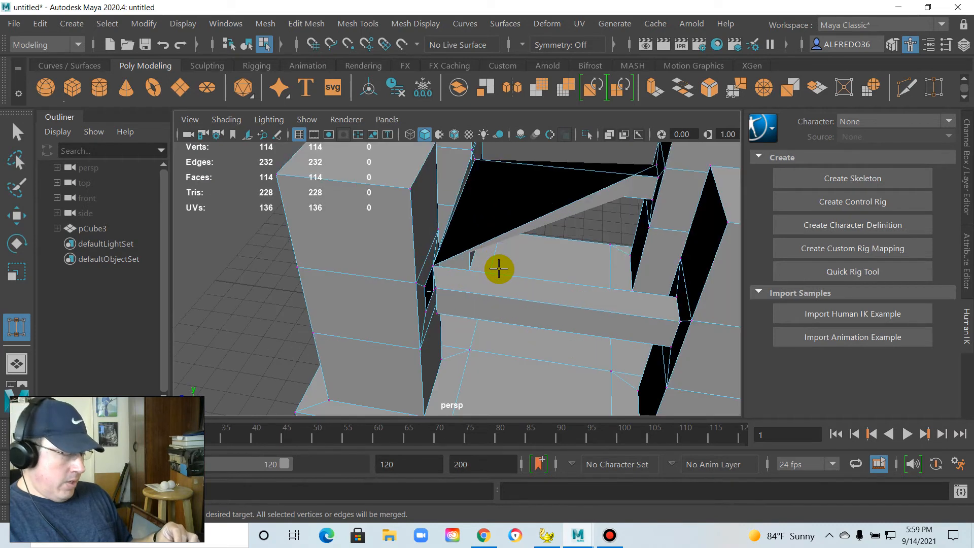
key("ctrl+z")
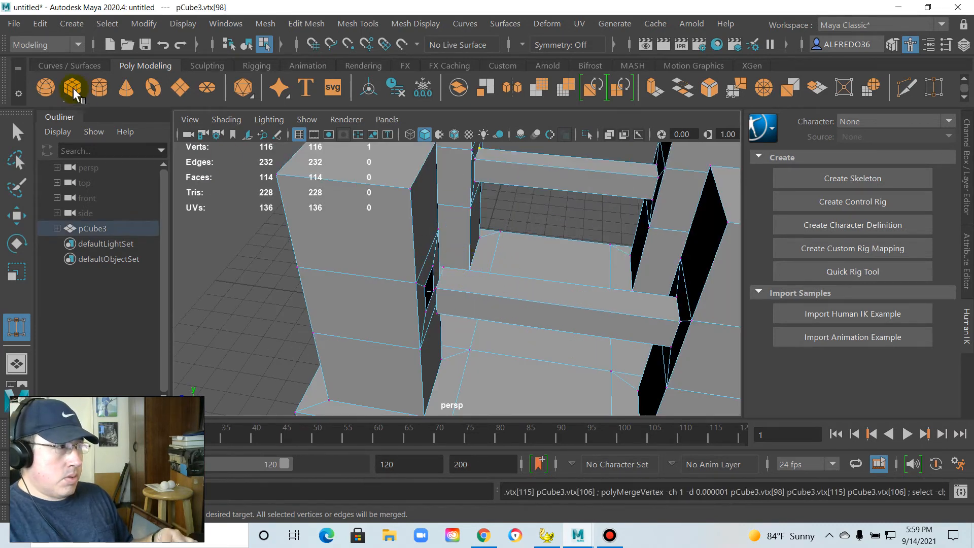
Clear the vertex selection and weld the second crossbar's upper far corner vertex onto the matching corner of the column opening
left_click(18, 132)
left_click(235, 262)
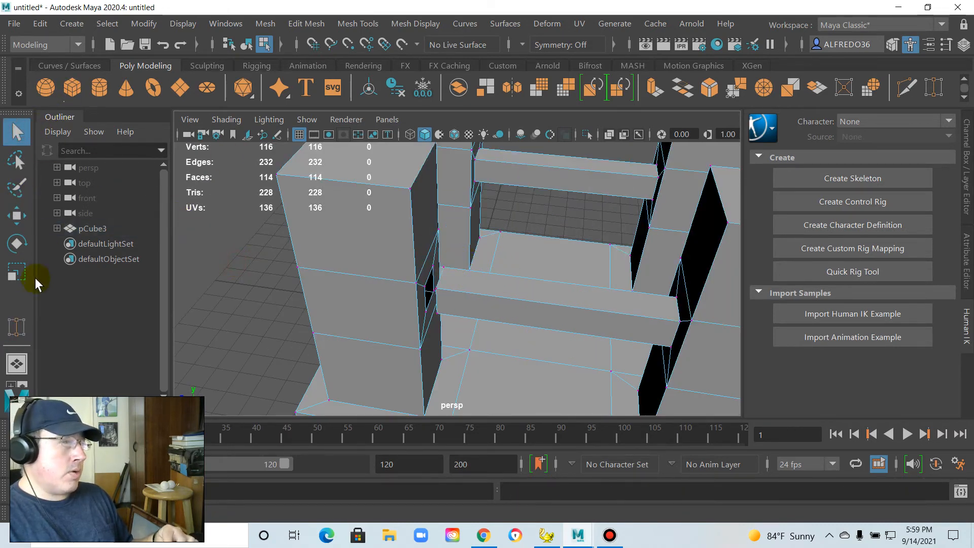
key("y")
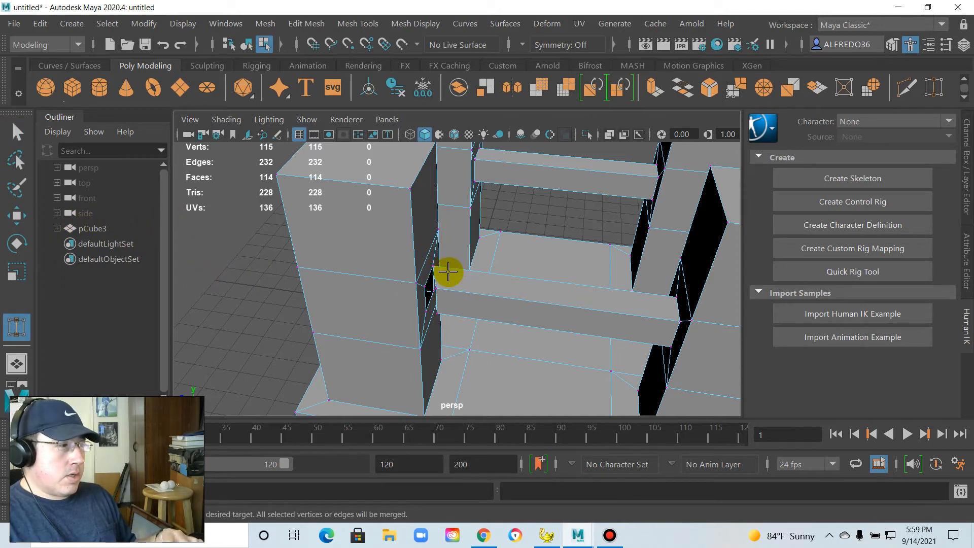
Weld the second crossbar's remaining three end vertices onto the matching corners of the column opening
scroll(448, 271, "up", 8)
scroll(409, 307, "down", 4)
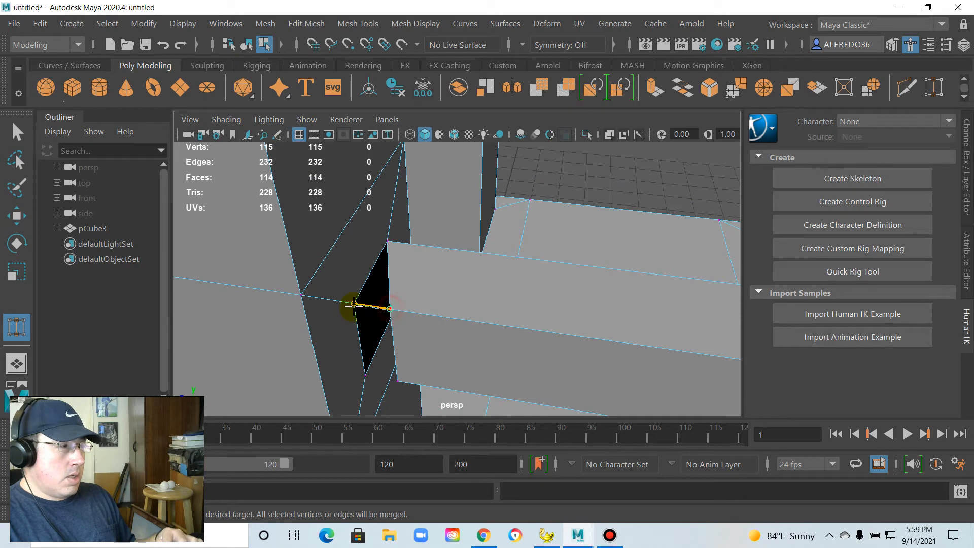
left_click_drag(354, 306, 353, 305)
left_click_drag(398, 344, 393, 191, "alt")
middle_click_drag(394, 191, 401, 246, "alt")
left_click_drag(388, 245, 440, 300)
scroll(439, 270, "up", 5)
middle_click_drag(441, 271, 453, 345, "alt")
left_click_drag(425, 223, 431, 225)
scroll(509, 242, "down", 8)
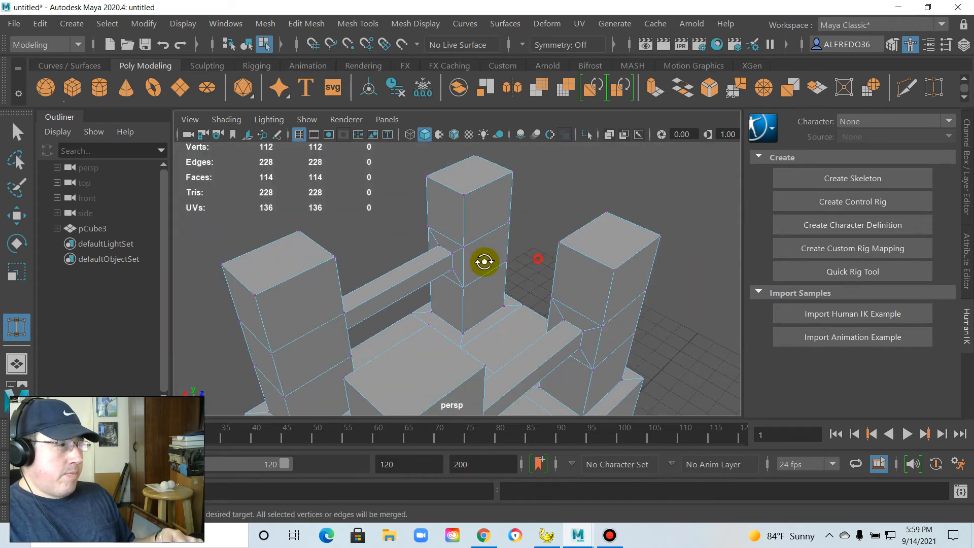
Switch from vertex to object selection and select the whole mesh
left_click_drag(485, 263, 477, 226, "alt")
scroll(535, 261, "down", 8)
left_click_drag(559, 278, 482, 296, "alt")
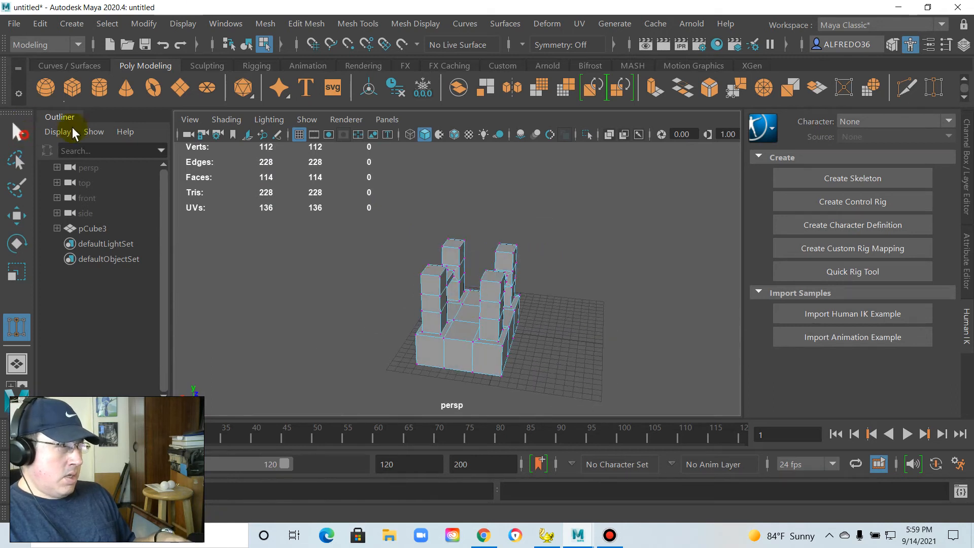
left_click(248, 46)
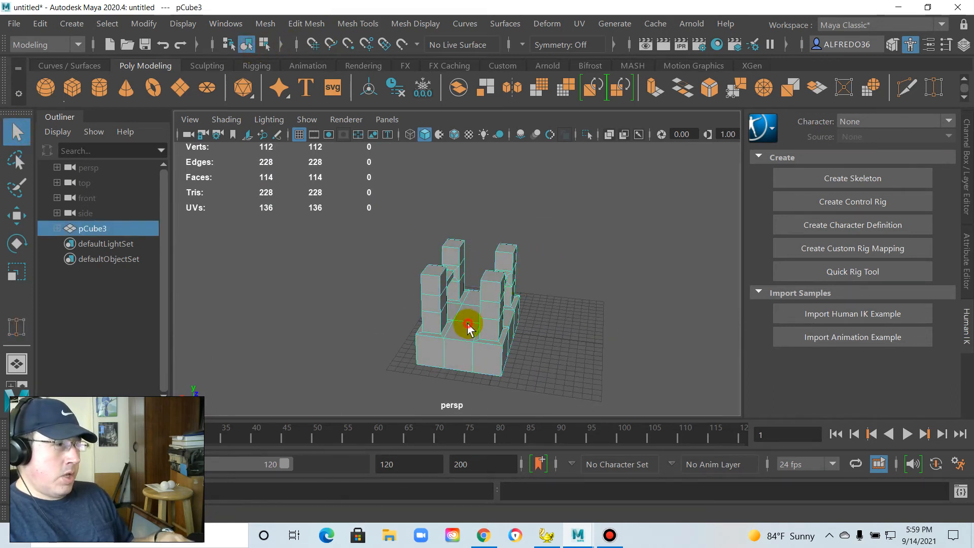
mouse_move(497, 282)
left_mouse_down("alt")
mouse_move(513, 278)
mouse_move(502, 269)
left_mouse_up("alt")
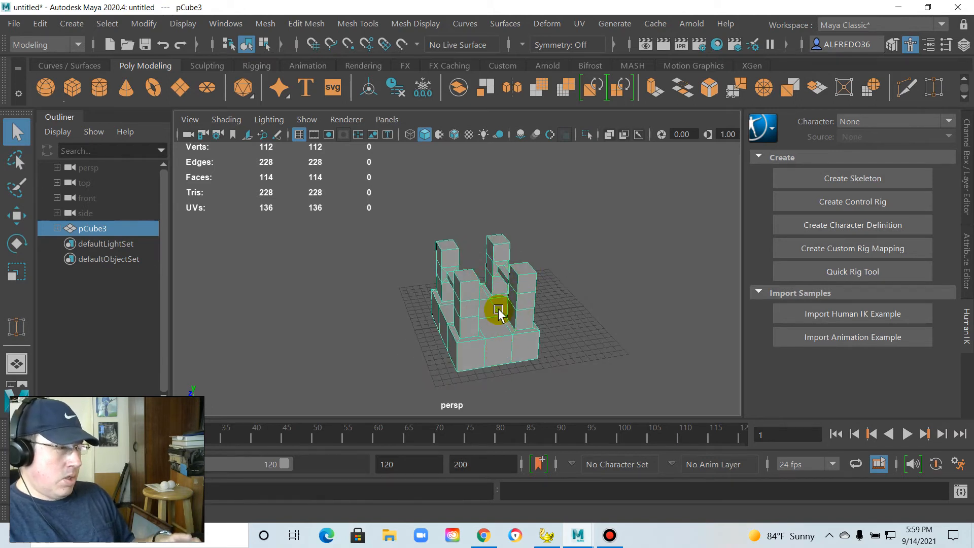
Turn the mesh upside down so it stands on its columns by setting Rotate Z to 180
key("e")
left_click_drag(468, 286, 778, 189)
left_click(963, 45)
left_click(939, 222)
type("180")
key("Return")
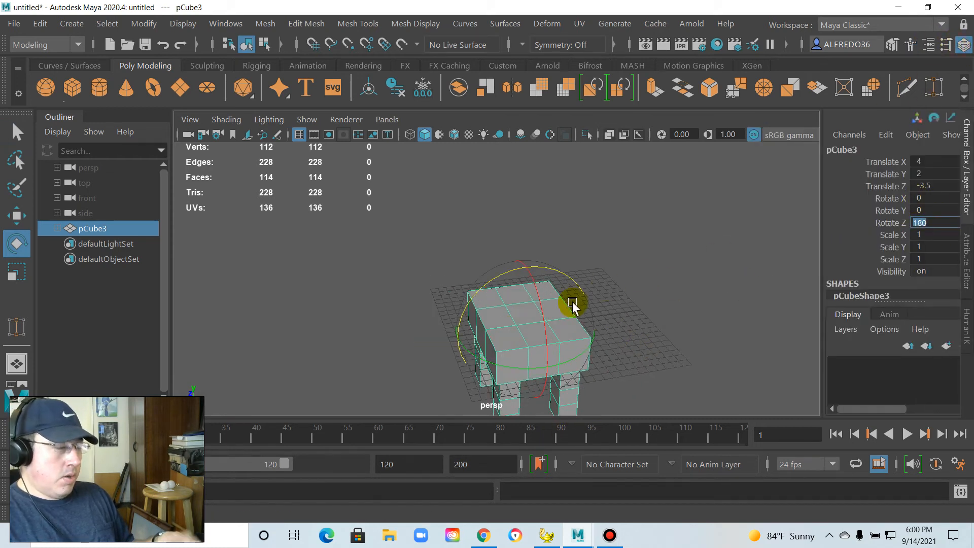
type("w")
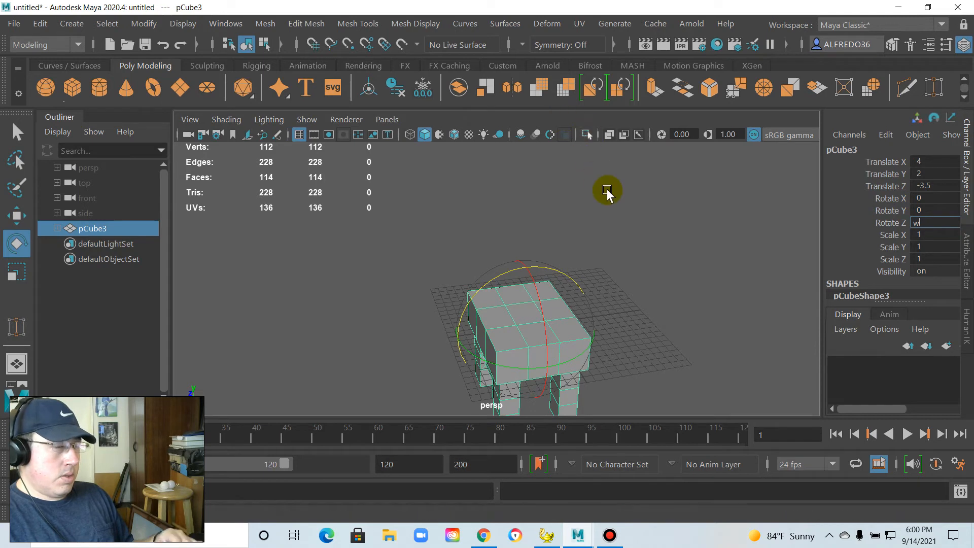
key("Return")
Reselect the flipped mesh and move it straight up to a Translate Y of about 10.3
left_click(656, 272)
left_click(540, 306)
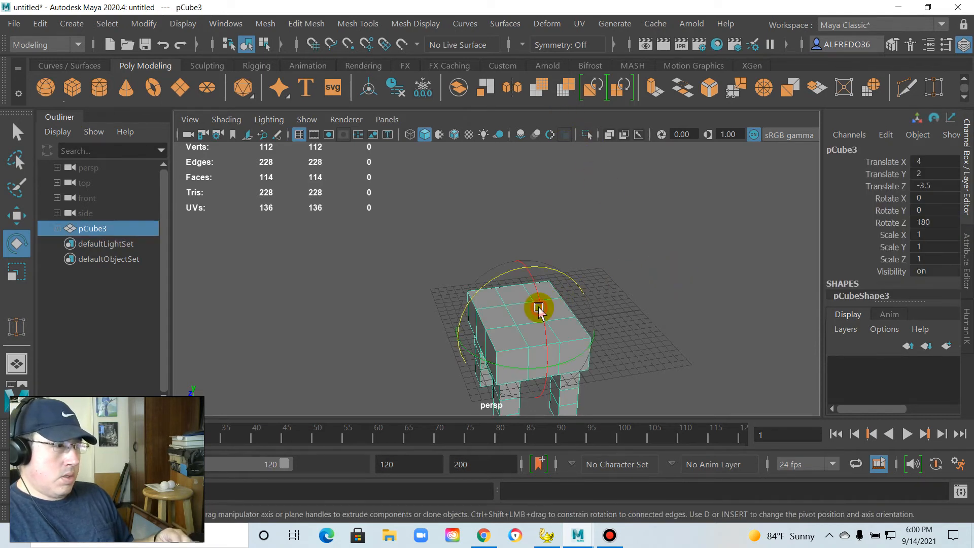
key("w")
left_click_drag(525, 258, 530, 185)
Select all vertices of the tabletop's upper surface and move them down to make the slab about half as thick
left_click_drag(576, 264, 492, 239, "alt")
right_click_drag(492, 239, 413, 118)
left_click_drag(434, 191, 624, 263)
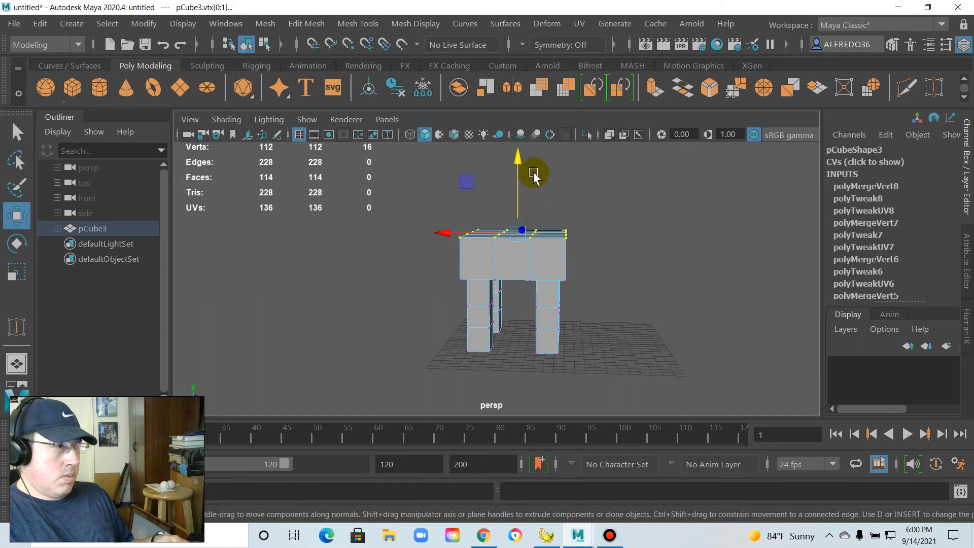
left_click_drag(520, 160, 523, 185)
left_click(626, 296)
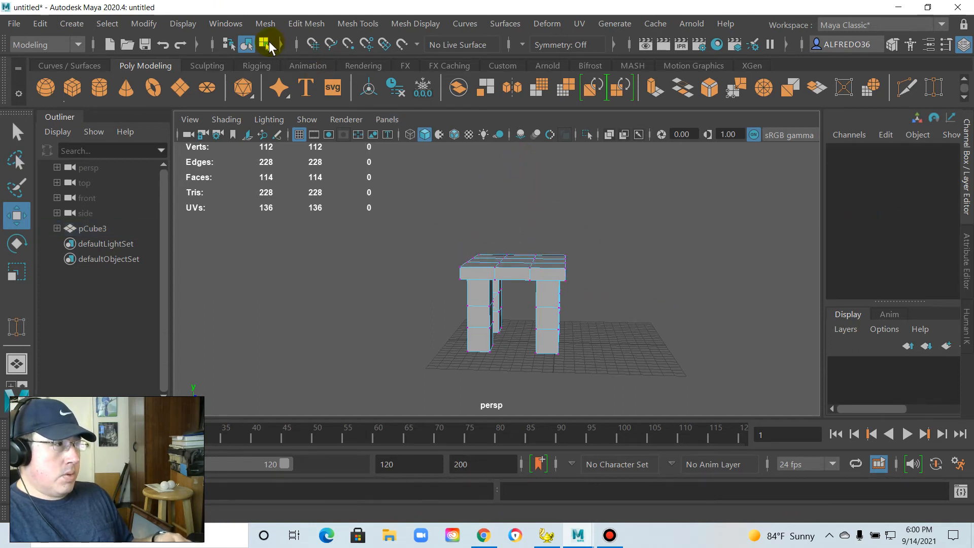
Return to object selection and select the whole table
left_click(246, 45)
left_click(351, 265)
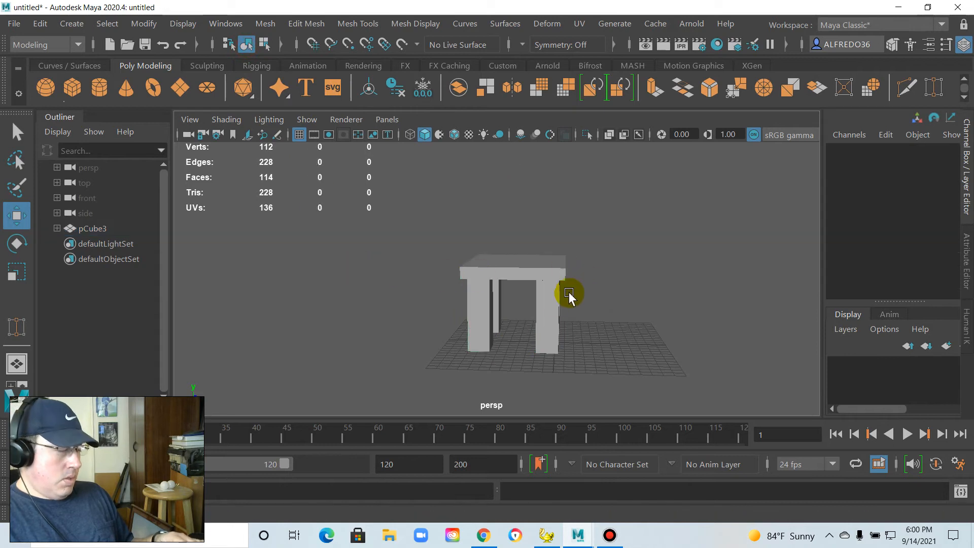
left_click(549, 305)
Examine the tabletop, the legs and the crossbar joints from several angles
left_click_drag(611, 315, 515, 302, "alt")
scroll(558, 303, "up", 5)
left_click_drag(576, 304, 604, 224, "alt")
scroll(447, 312, "down", 5)
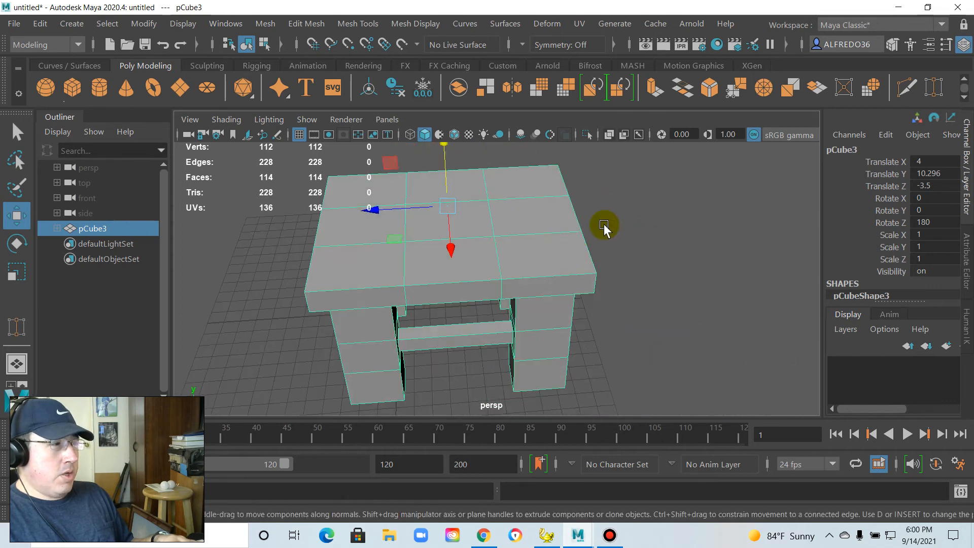
left_click(634, 216)
left_click_drag(614, 257, 601, 244, "alt")
scroll(598, 233, "up", 5)
left_click_drag(616, 198, 542, 257, "alt")
left_click(522, 234)
scroll(569, 216, "down", 5)
scroll(598, 250, "up", 5)
scroll(596, 252, "up", 4)
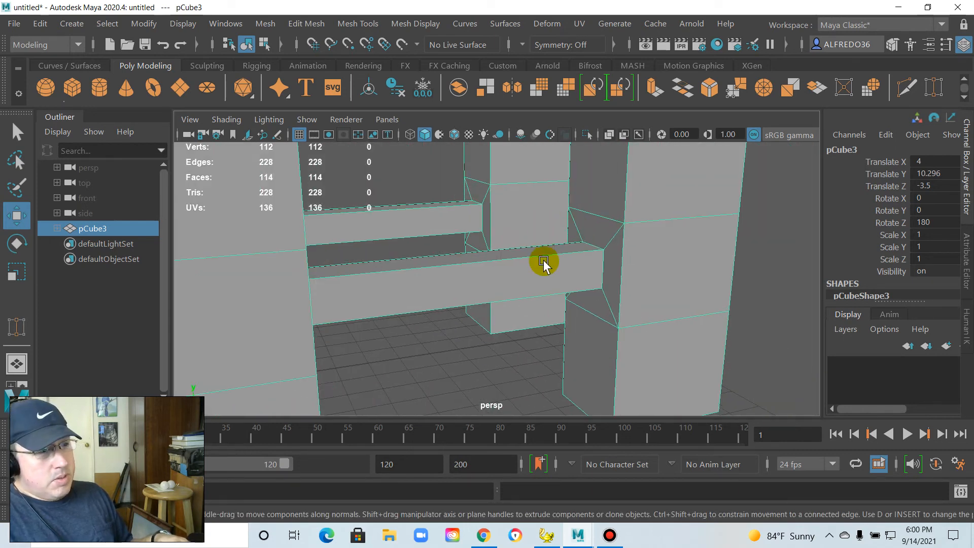
Show the table's vertices around the crossbar joints and undo the last move
right_click_drag(600, 257, 528, 122)
left_click_drag(576, 244, 458, 243, "alt")
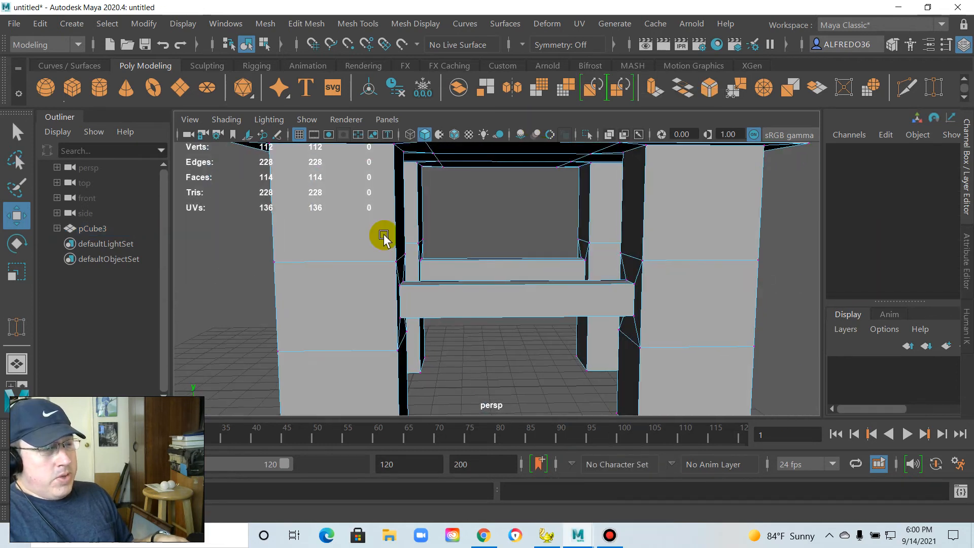
left_click_drag(413, 285, 591, 266, "alt")
key("ctrl+z")
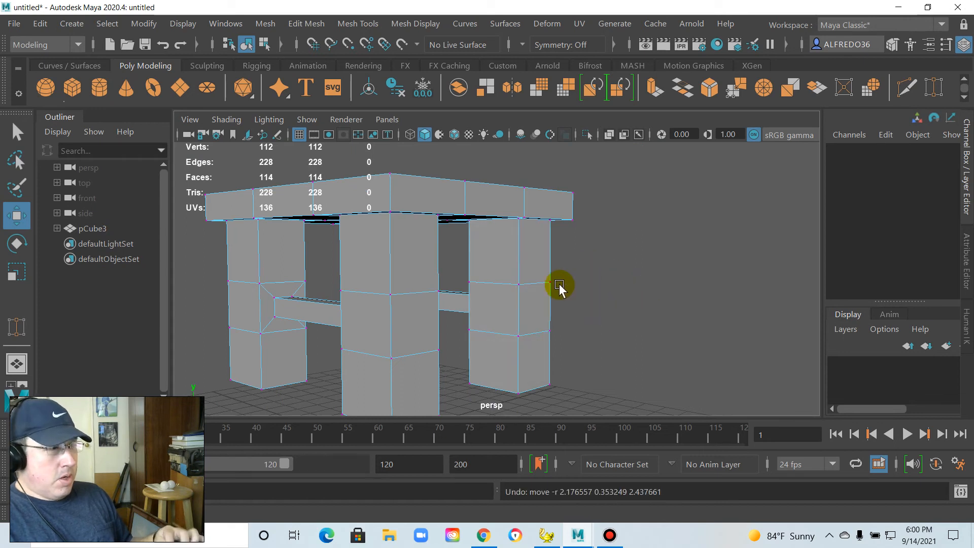
left_click_drag(615, 254, 687, 235, "alt")
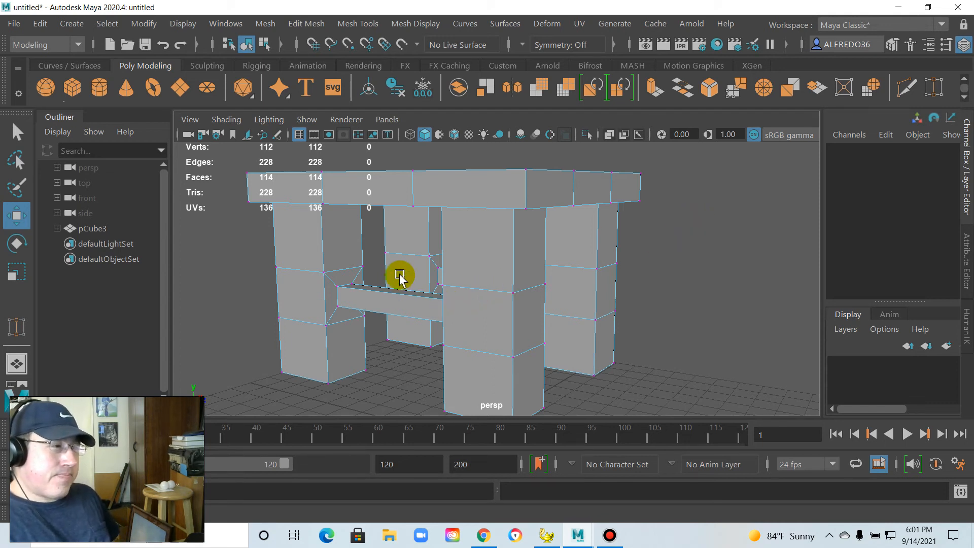
Switch through object selection back to vertex selection and select the upper cut's corner vertex on the nearest leg
left_click(264, 43)
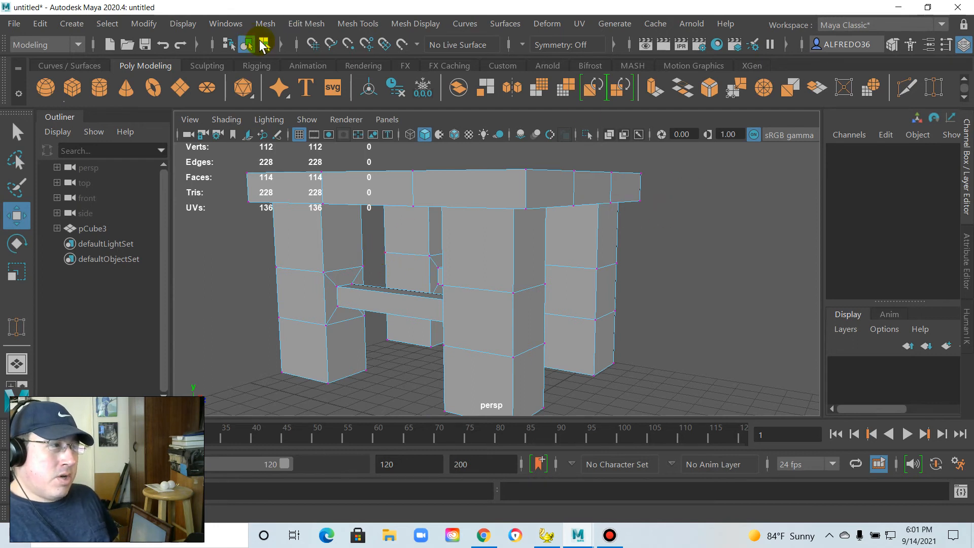
left_click(252, 45)
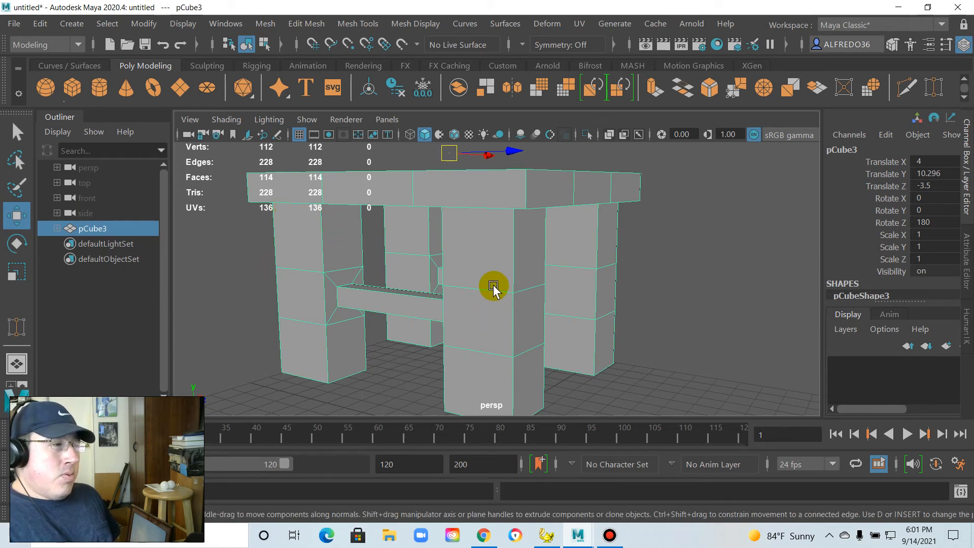
right_click_drag(510, 293, 435, 130)
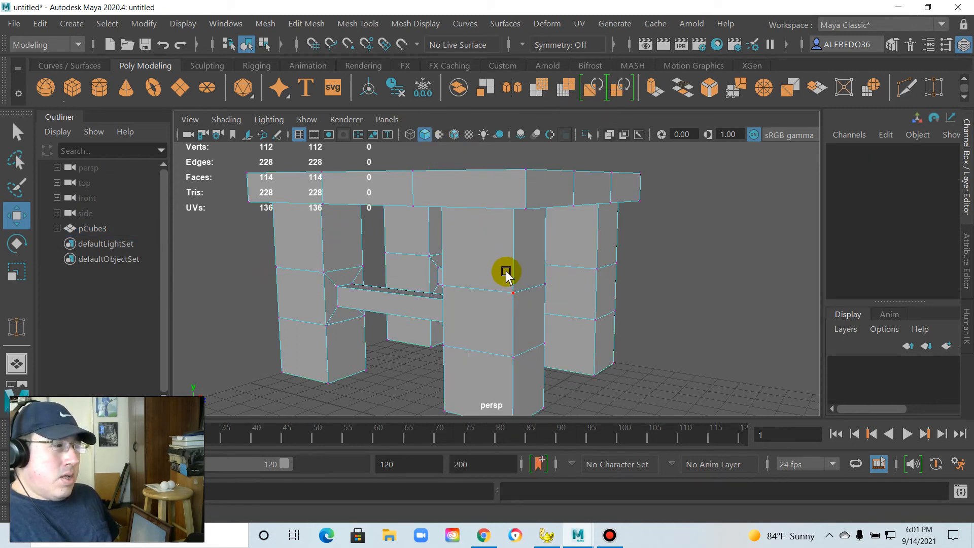
left_click(514, 294)
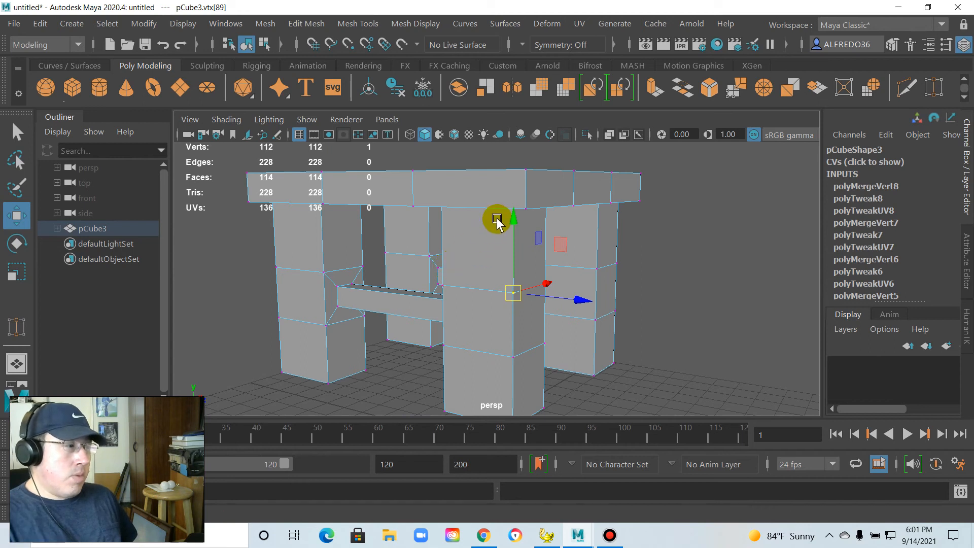
Clear the vertex selection, return to object selection and select the whole table again
left_click(375, 263)
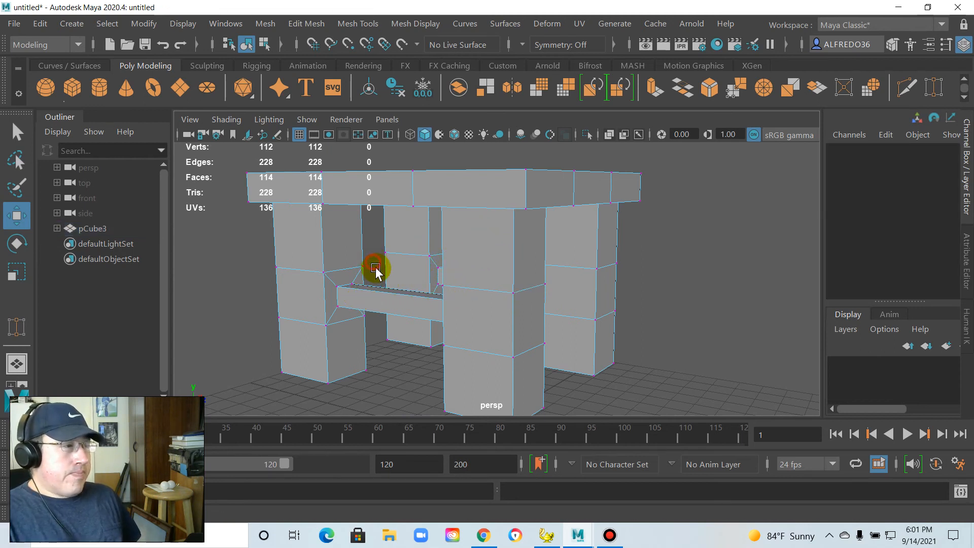
left_click(246, 44)
left_click(239, 289)
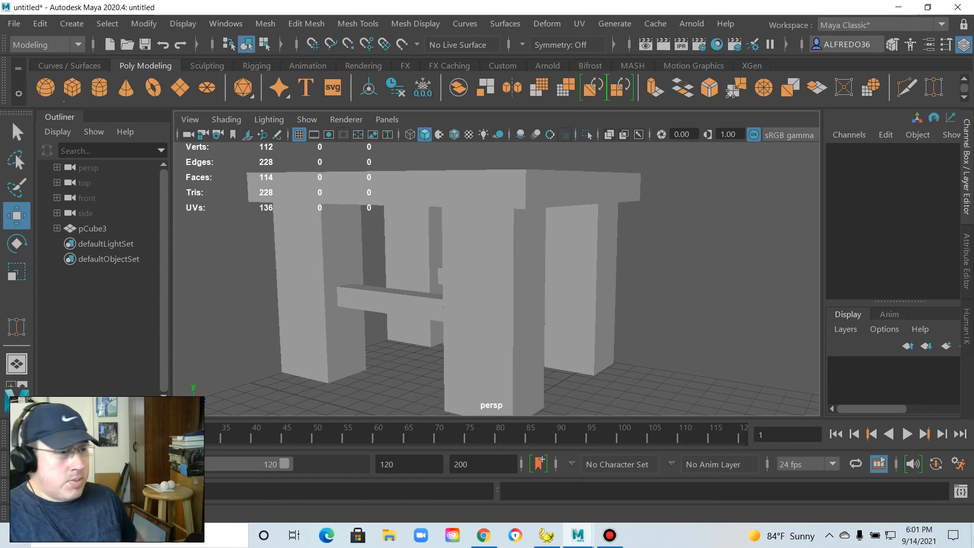
left_click(477, 304)
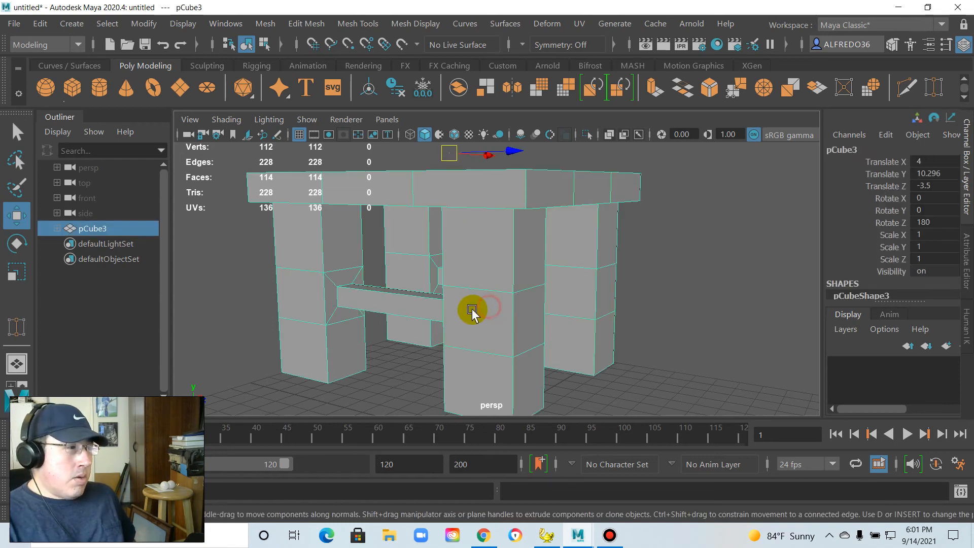
Examine the table and its crossbars from several sides, with the object selected and deselected, and frame the reselected table
left_click_drag(405, 244, 526, 282, "alt")
scroll(527, 282, "up", 5)
scroll(526, 282, "down", 5)
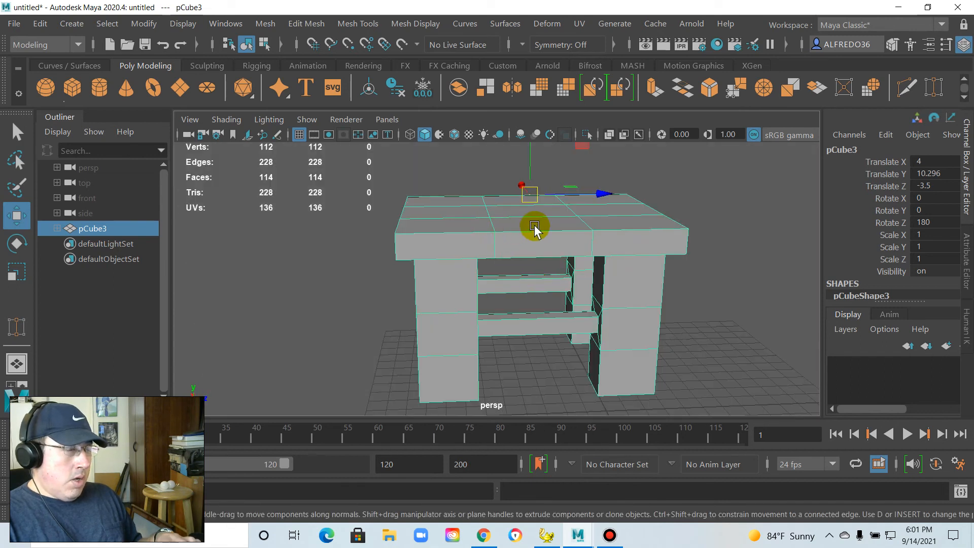
left_click_drag(477, 345, 433, 376, "alt")
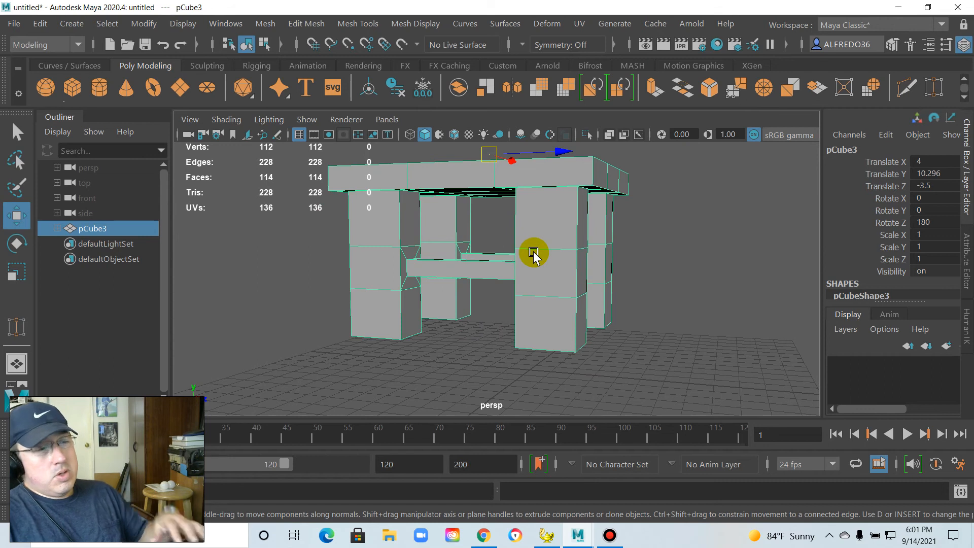
left_click_drag(498, 262, 486, 287, "alt")
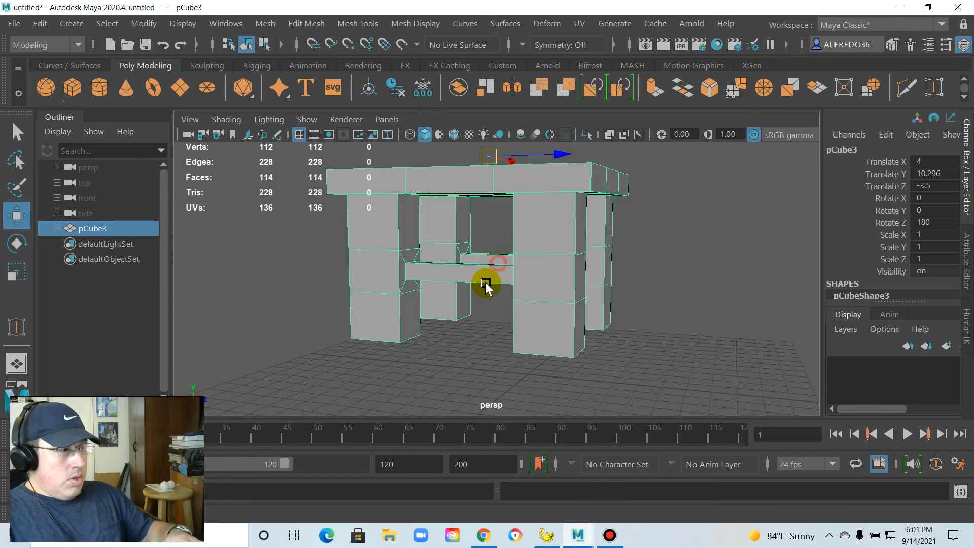
scroll(486, 286, "up", 5)
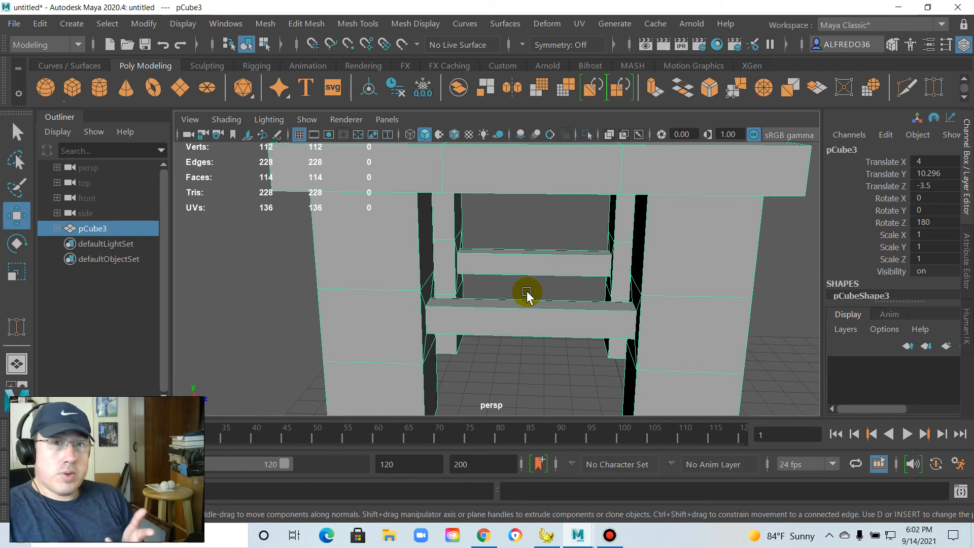
left_click(530, 227)
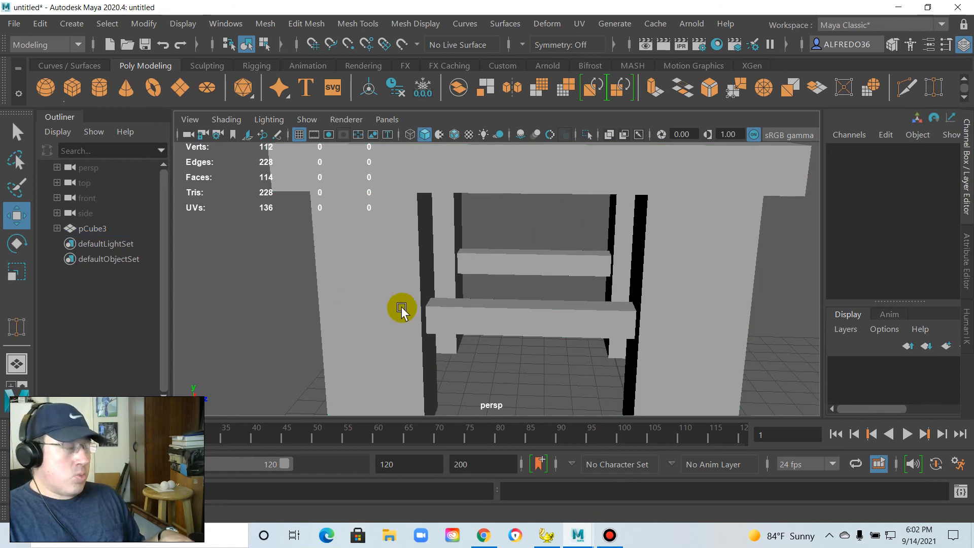
left_click_drag(392, 299, 437, 296, "alt")
left_click(609, 329)
key("f")
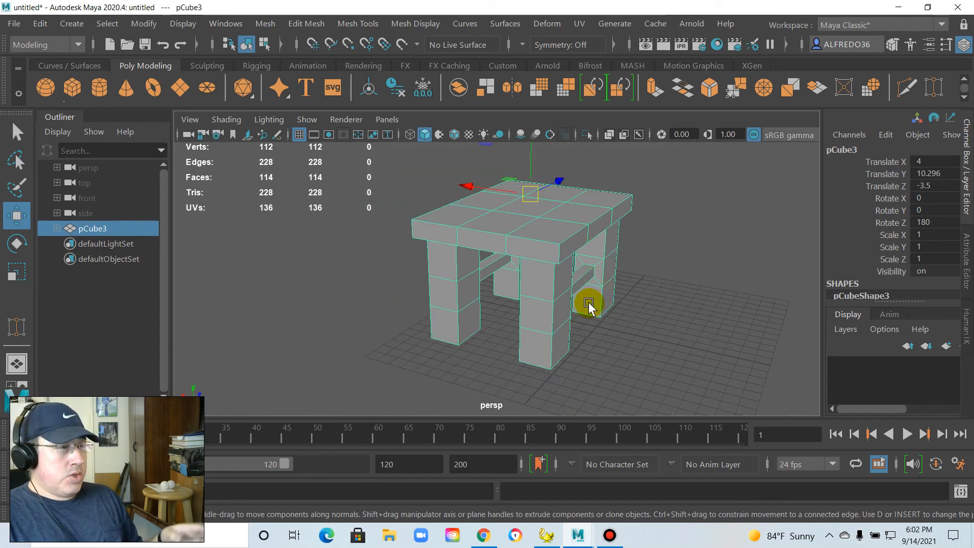
Configure the Insert Edge Loop tool for multiple edge loops and set the number of edge loops to 6
left_click(357, 24)
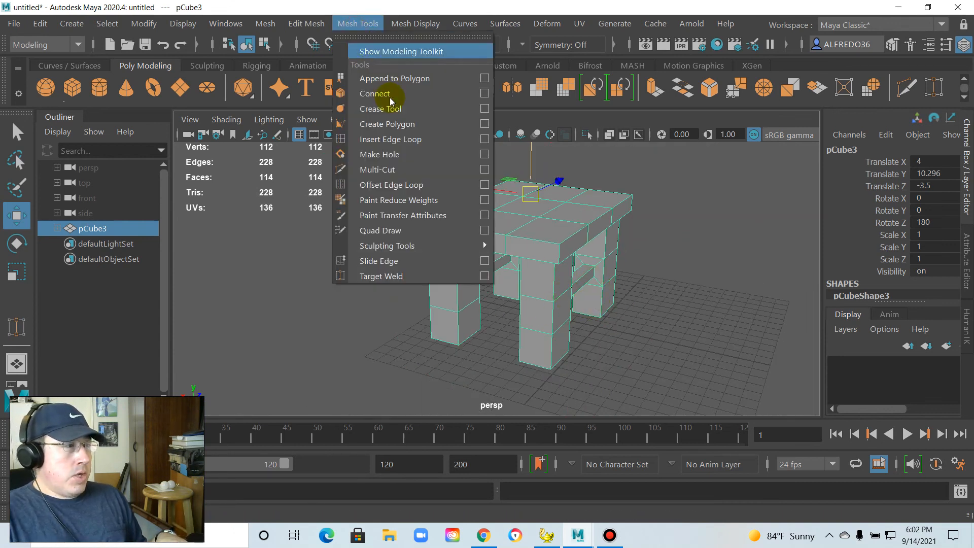
left_click(485, 139)
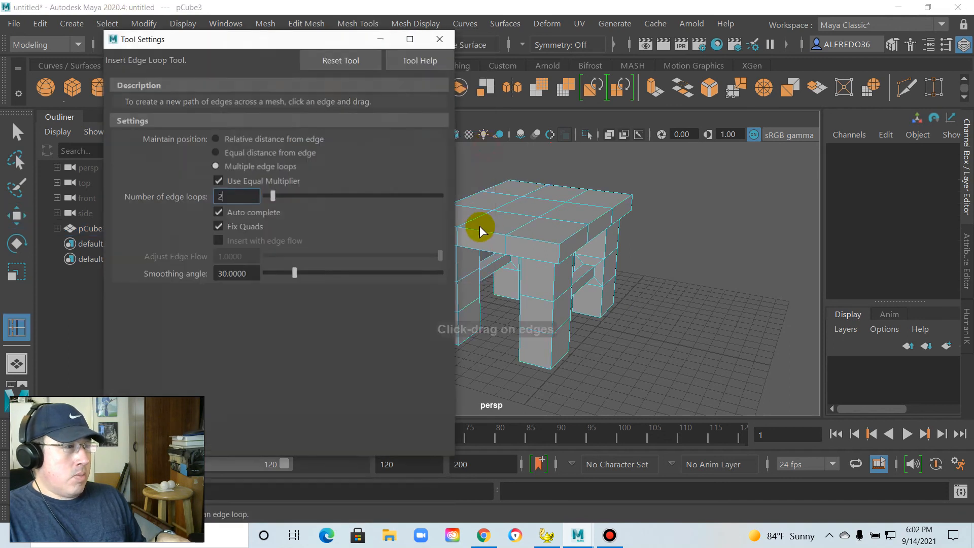
left_click(219, 136)
left_click(222, 164)
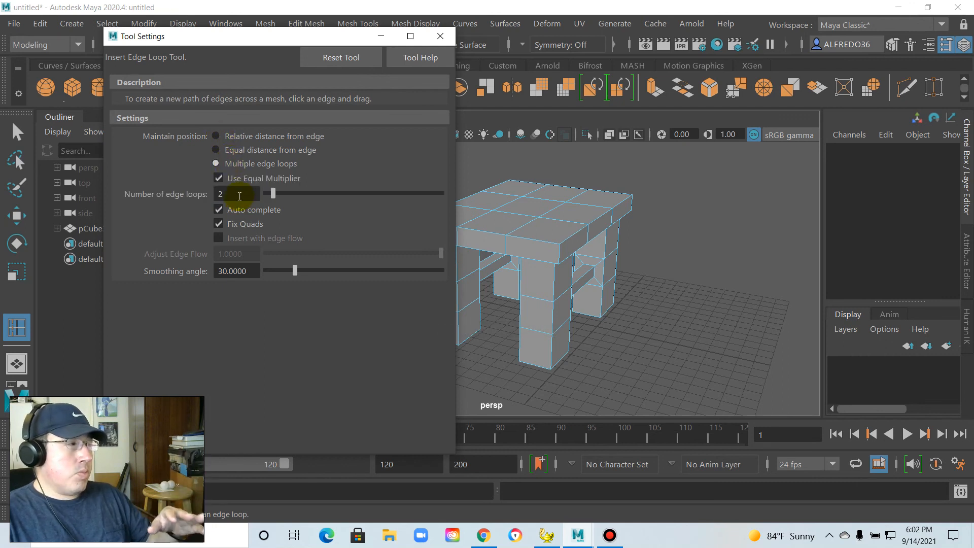
left_click_drag(236, 194, 216, 196)
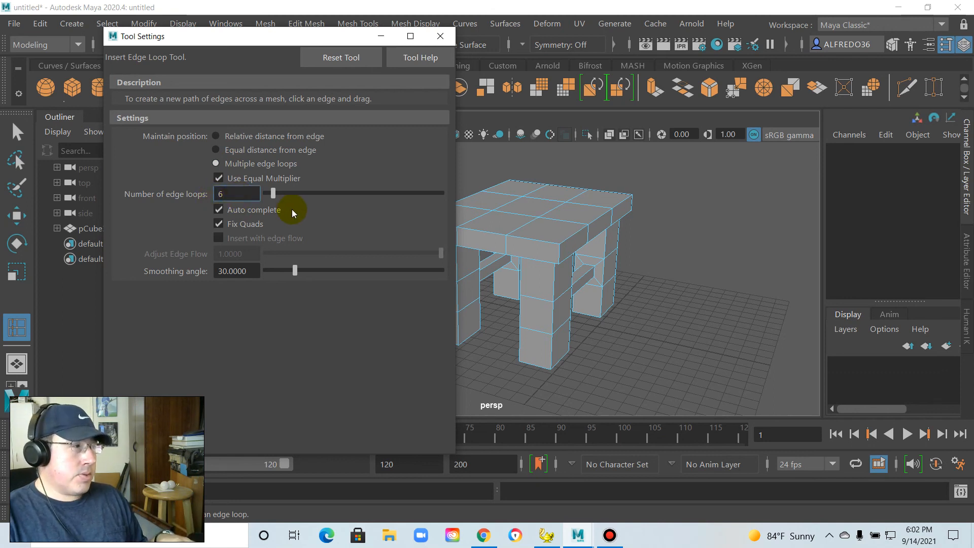
Minimize the tool settings and insert six evenly spaced edge loops around the lowest section of the nearest leg
left_click(381, 36)
left_click_drag(525, 339, 421, 294, "alt")
scroll(421, 294, "up", 5)
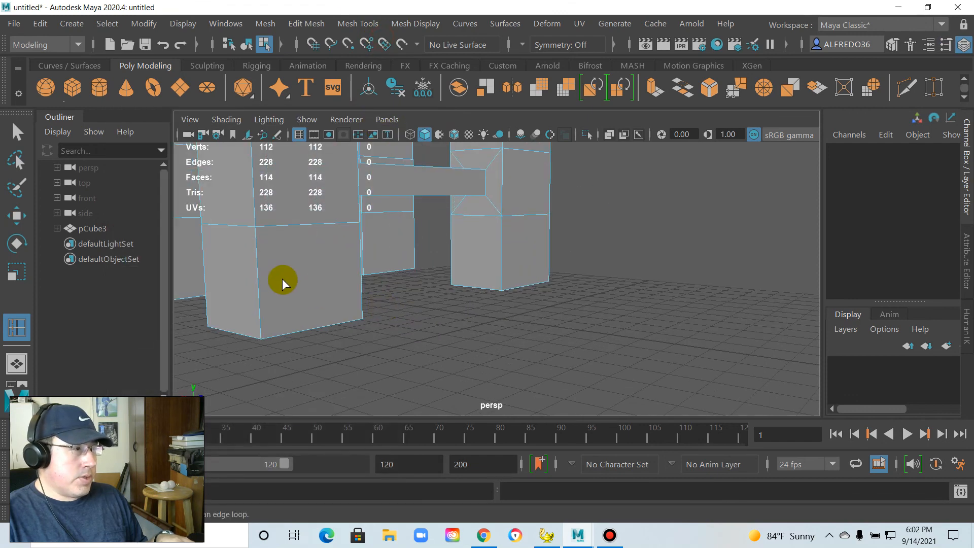
left_click(259, 292)
mouse_move(443, 302)
left_mouse_down("alt")
mouse_move(549, 318)
mouse_move(456, 306)
left_mouse_up("alt")
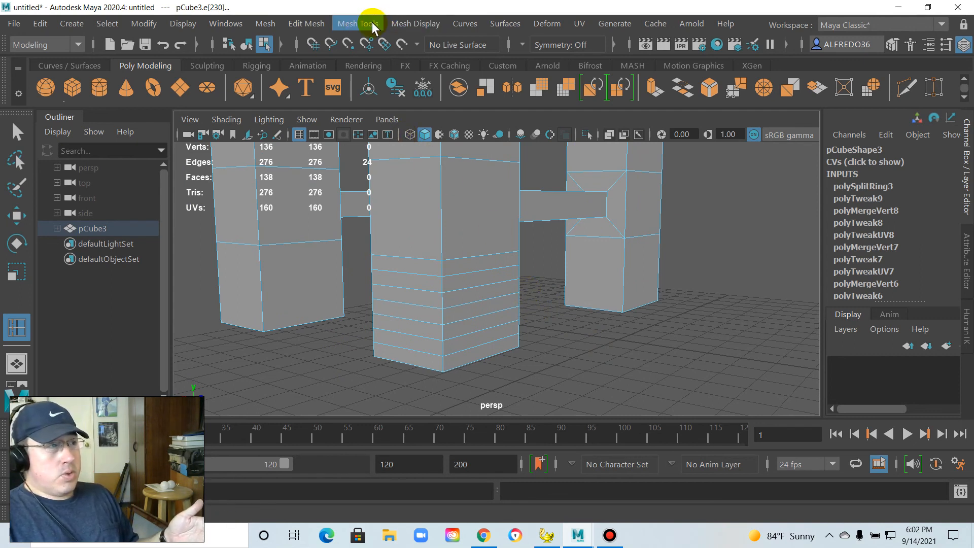
Undo the edge loops on the leg's lowest section and return to object selection
key("ctrl+z")
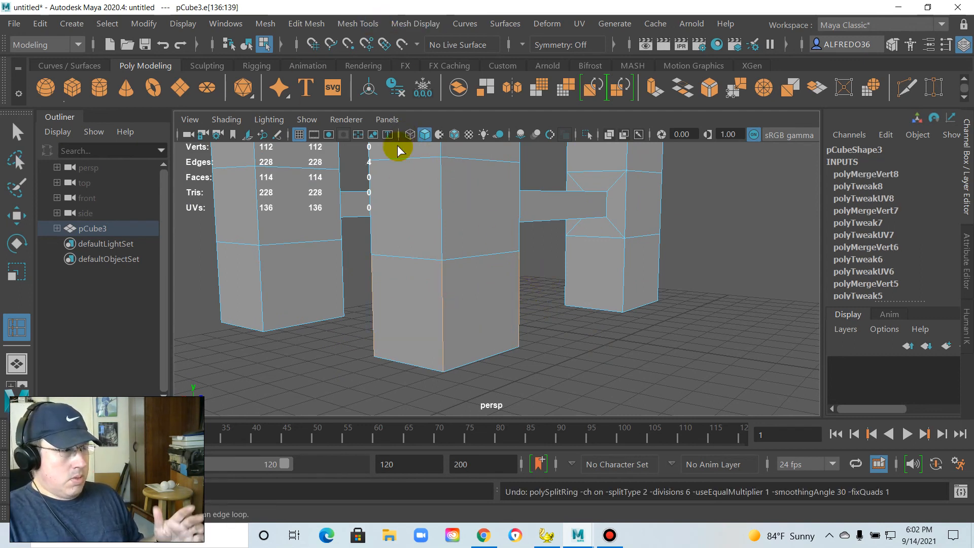
left_click(247, 44)
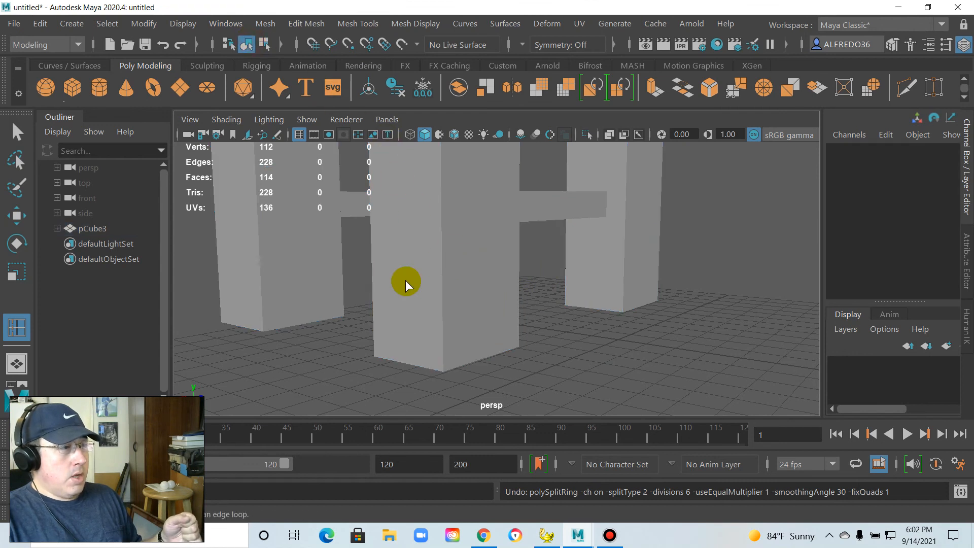